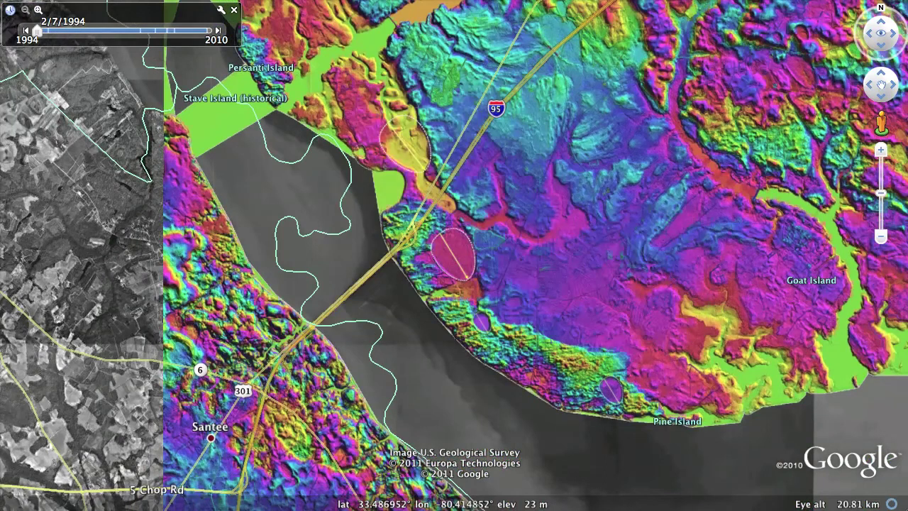
# Inspect the aerial imagery and survey details of the small oval bay beside Birch Dr, and close its information balloon
pyautogui.scroll(5, 464, 384)
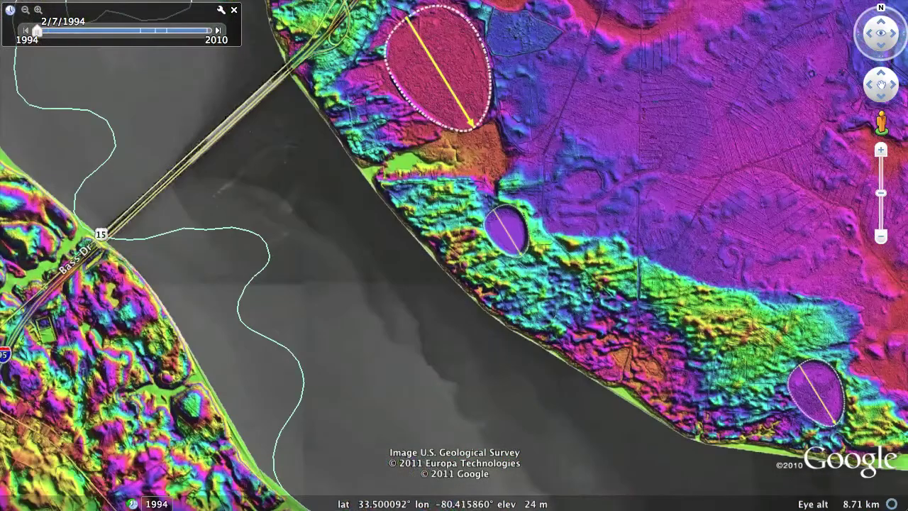
pyautogui.doubleClick(507, 231)
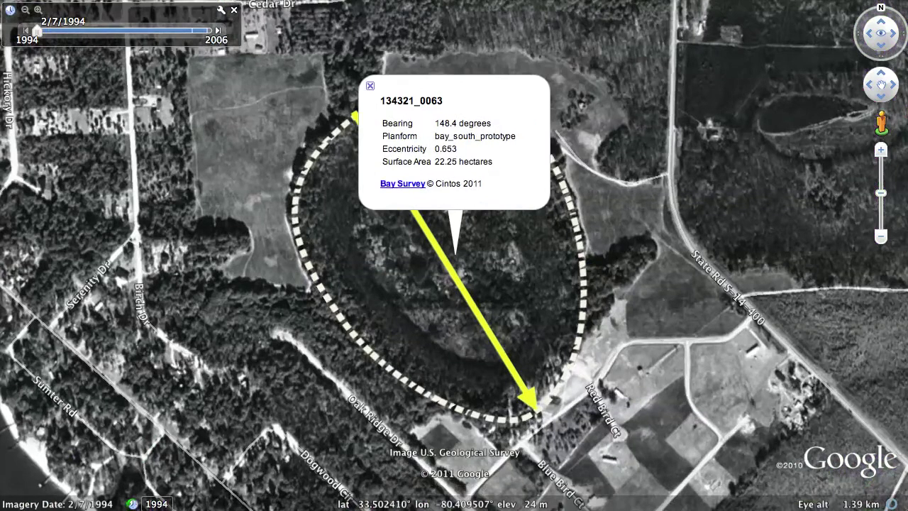
pyautogui.click(370, 86)
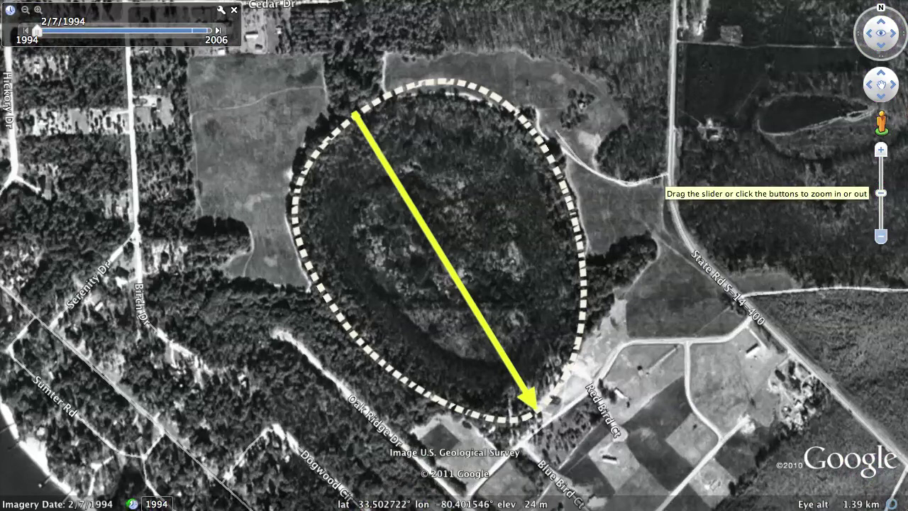
# Review the survey details and surroundings of the oval bay north of Francis Marion Blvd
pyautogui.click(881, 236)
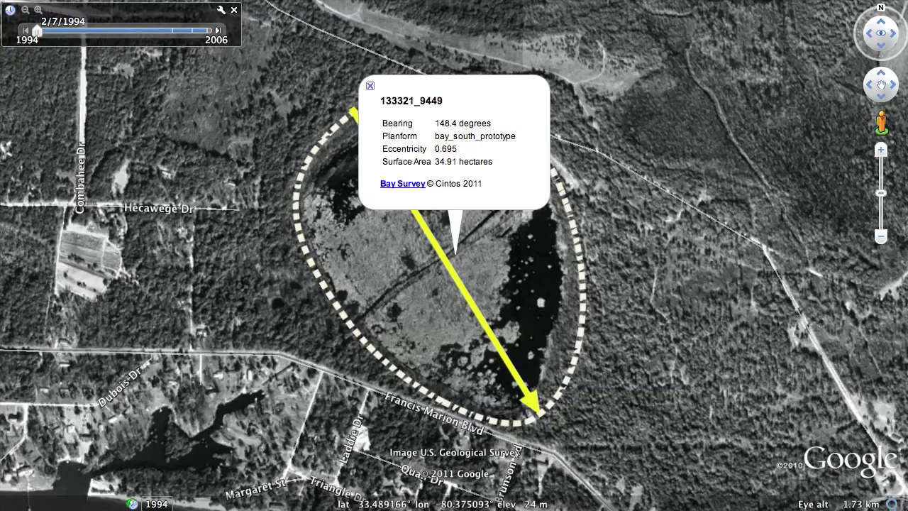
pyautogui.click(370, 86)
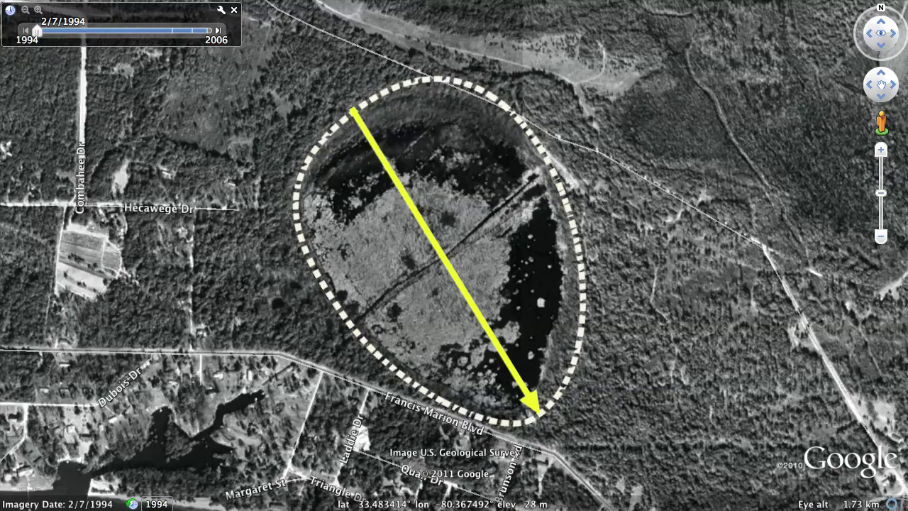
pyautogui.scroll(-4, 454, 255)
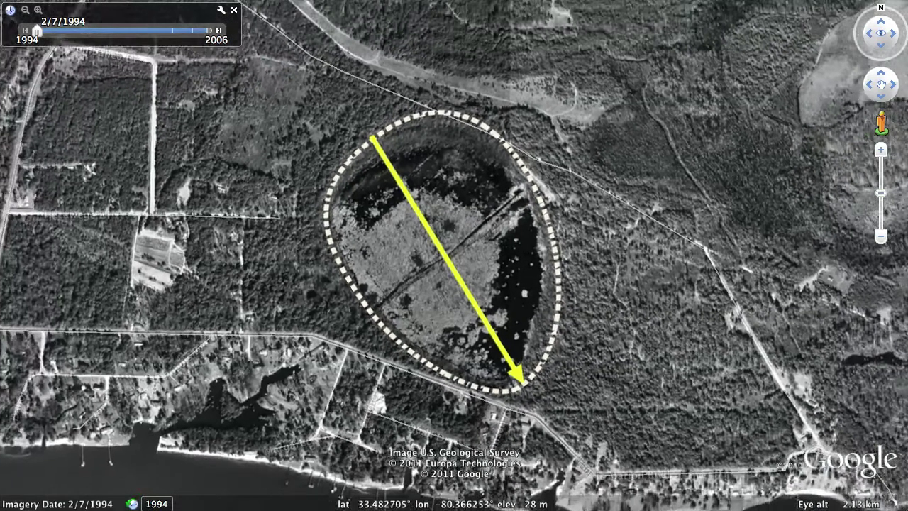
pyautogui.scroll(-5, 453, 255)
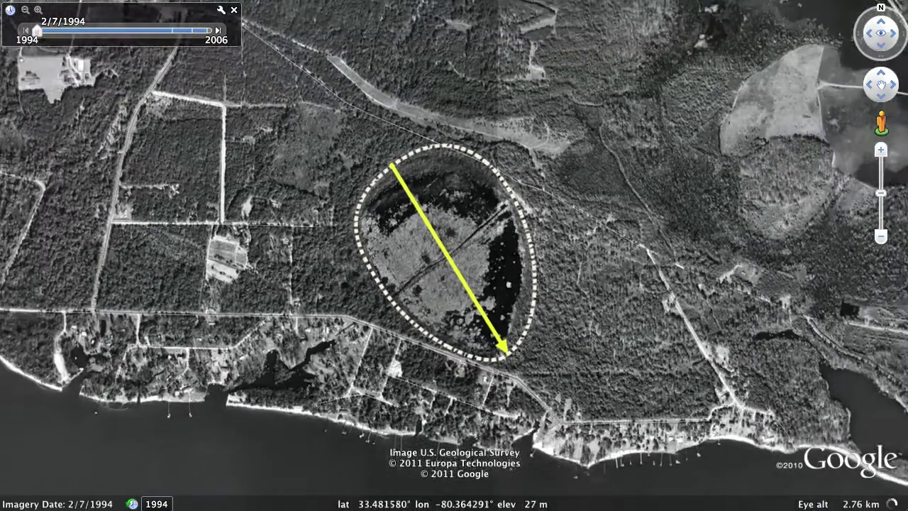
pyautogui.scroll(-5, 454, 255)
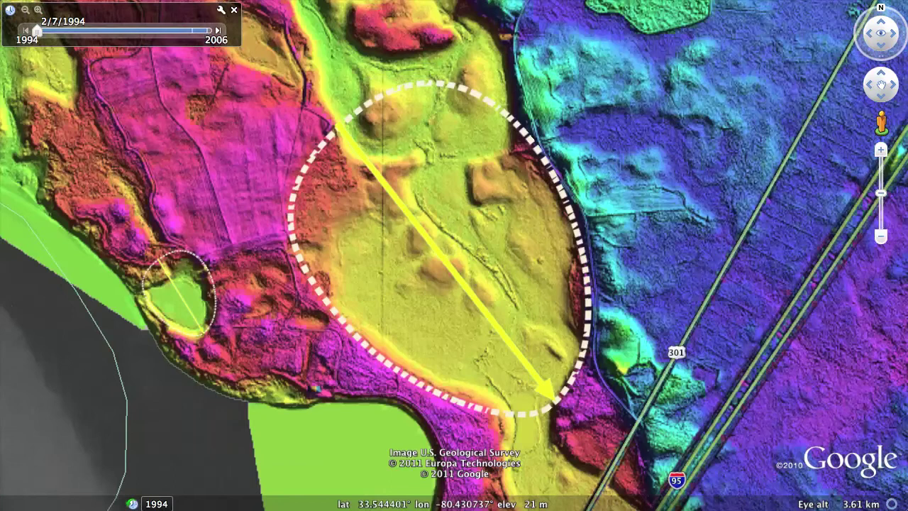
# Fine-tune the oval overlay around the large yellow bay west of highway 301 and save the adjustment
pyautogui.moveTo(534, 181); pyautogui.dragTo(533, 183)
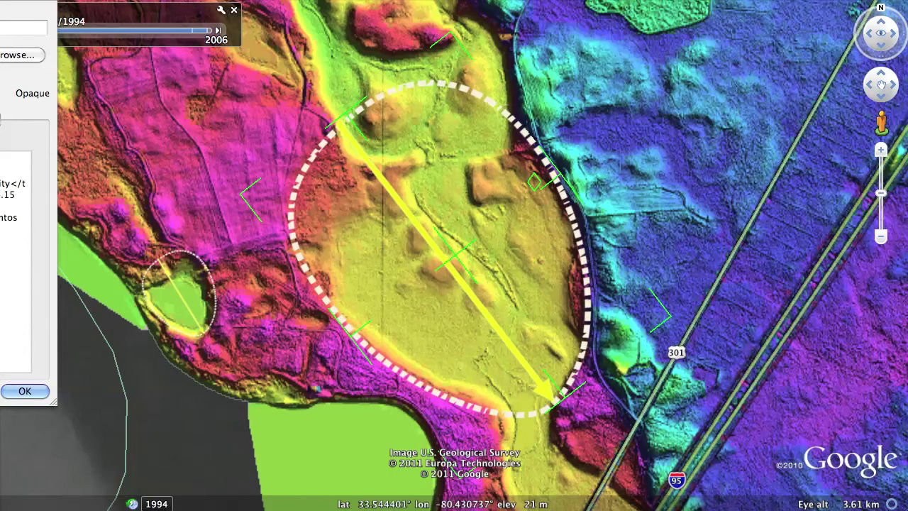
pyautogui.click(25, 391)
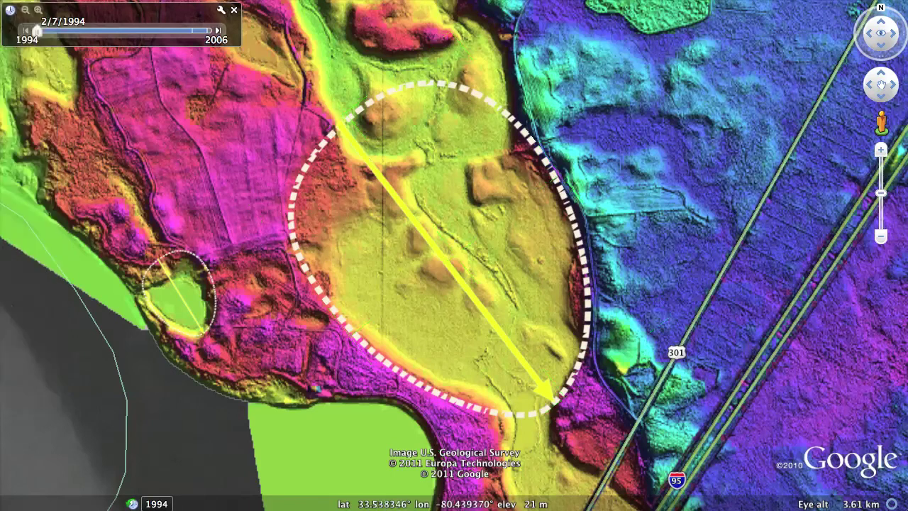
# Examine the outlined bays on the elevation map from the large yellow bay south to Pine Island and the Santee area
pyautogui.scroll(-5, 277, 402)
pyautogui.scroll(-2, 278, 403)
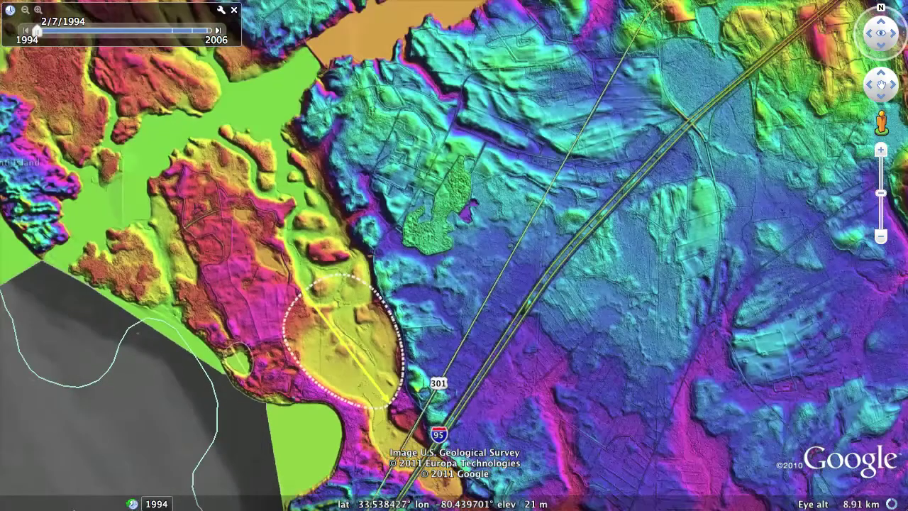
pyautogui.moveTo(278, 402); pyautogui.dragTo(271, 151)
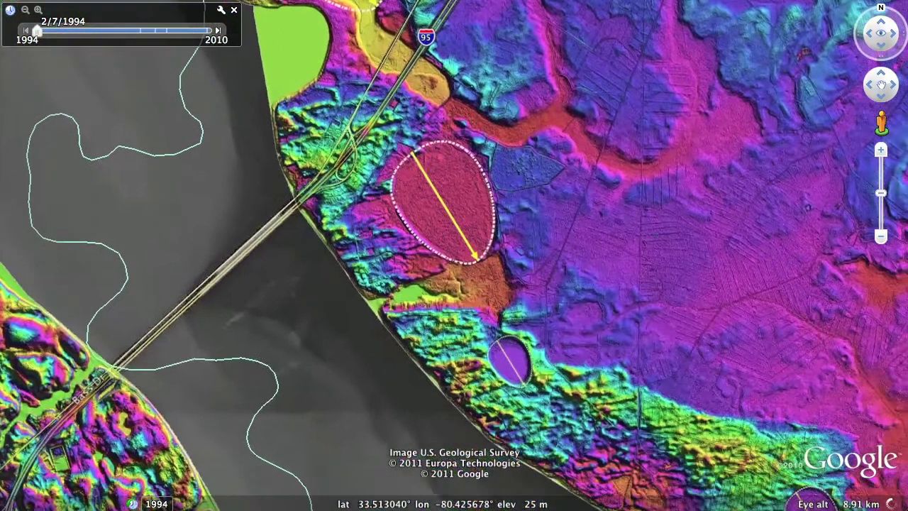
pyautogui.moveTo(388, 221); pyautogui.dragTo(335, 190)
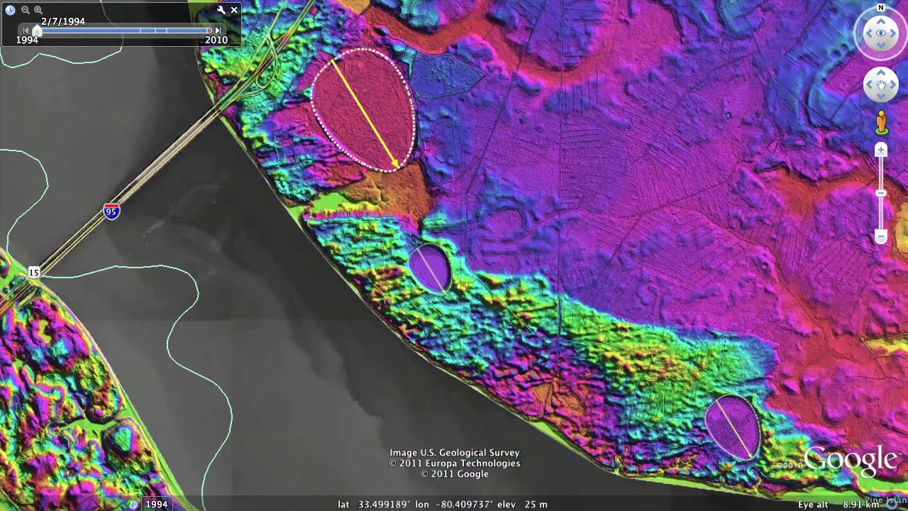
pyautogui.scroll(-5, 431, 303)
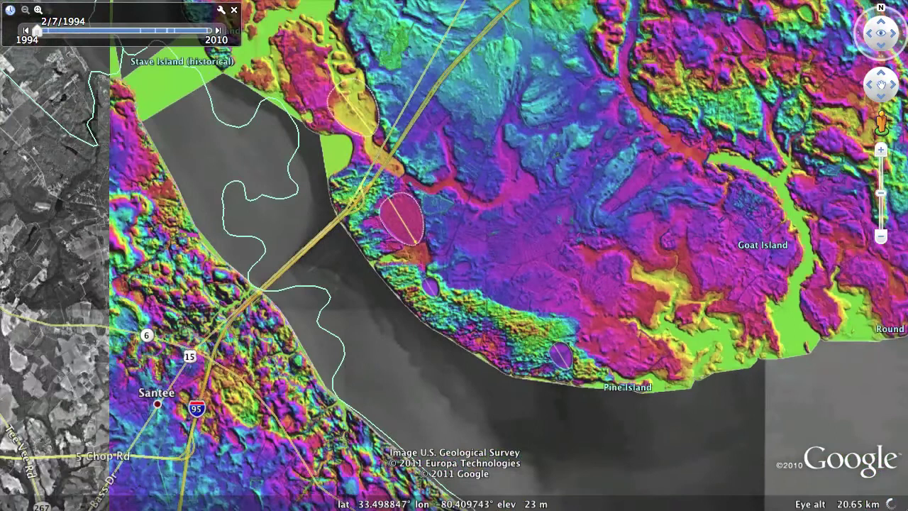
pyautogui.scroll(-3, 430, 303)
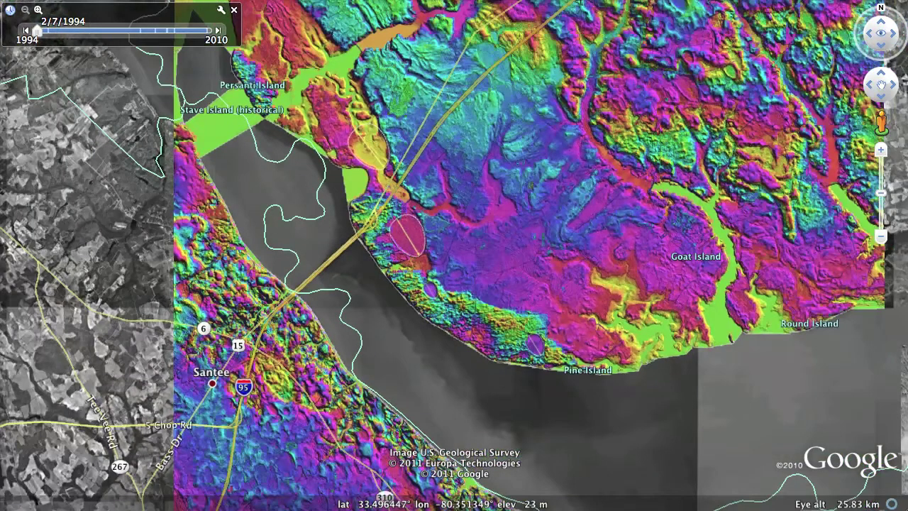
pyautogui.moveTo(601, 305); pyautogui.dragTo(525, 273)
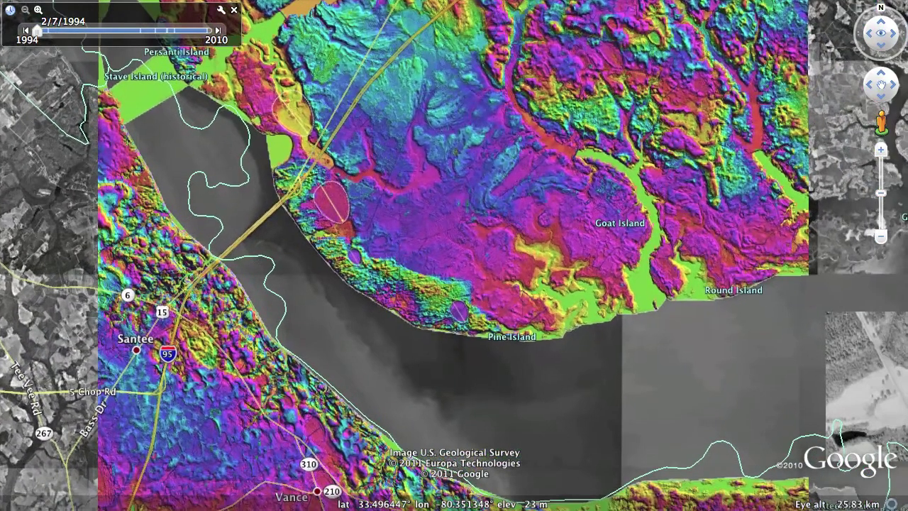
pyautogui.scroll(-3, 518, 274)
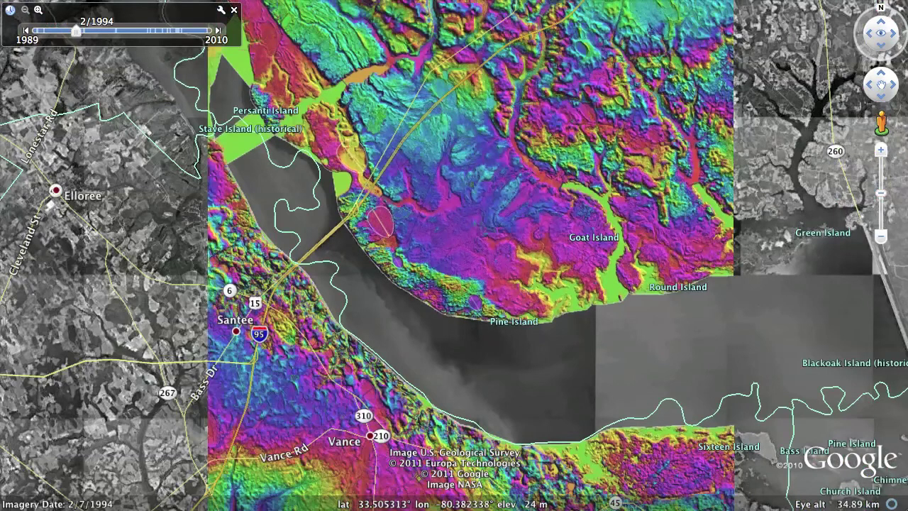
# Open the bay outline overlay just east of the I-95 bridge for editing and close its survey details
pyautogui.click(380, 222)
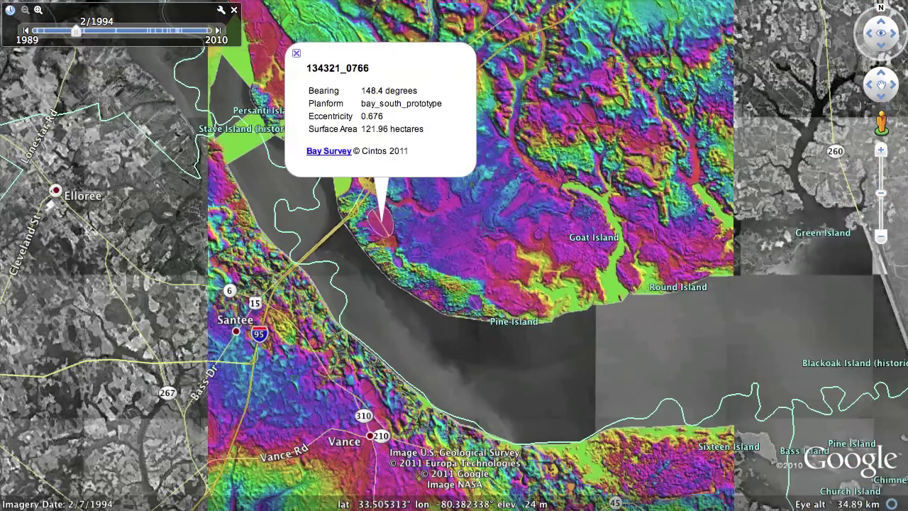
pyautogui.click(381, 222)
pyautogui.press('super+i')
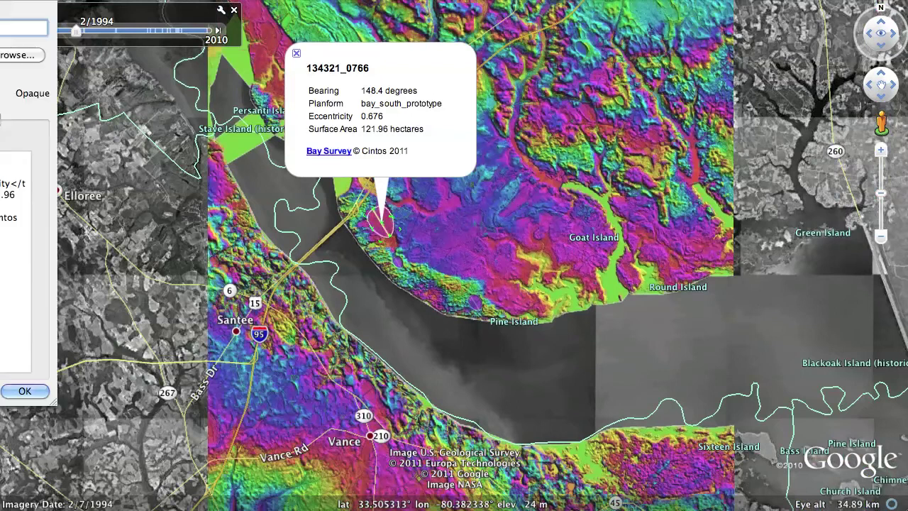
pyautogui.click(297, 53)
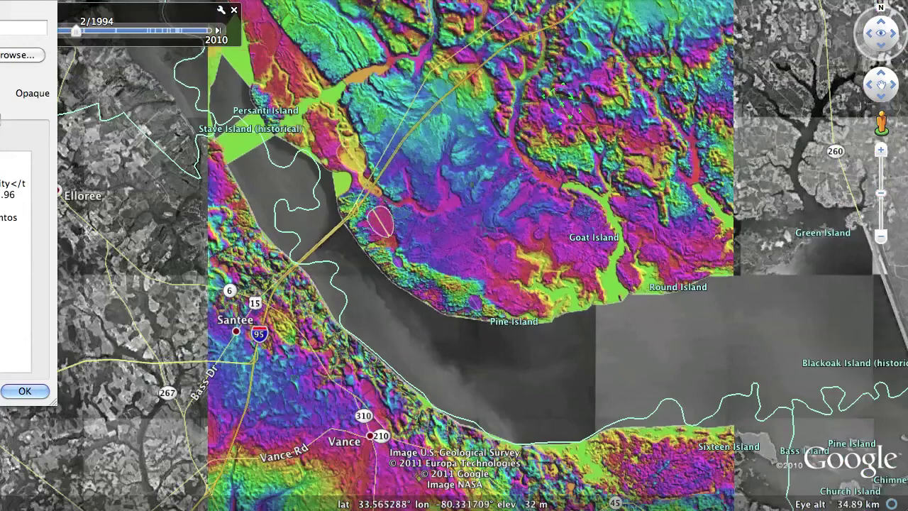
# Fit the oval overlay roughly over the blue bay southeast of Summerton, south of State Rd S-14-25
pyautogui.moveTo(558, 102); pyautogui.dragTo(504, 274)
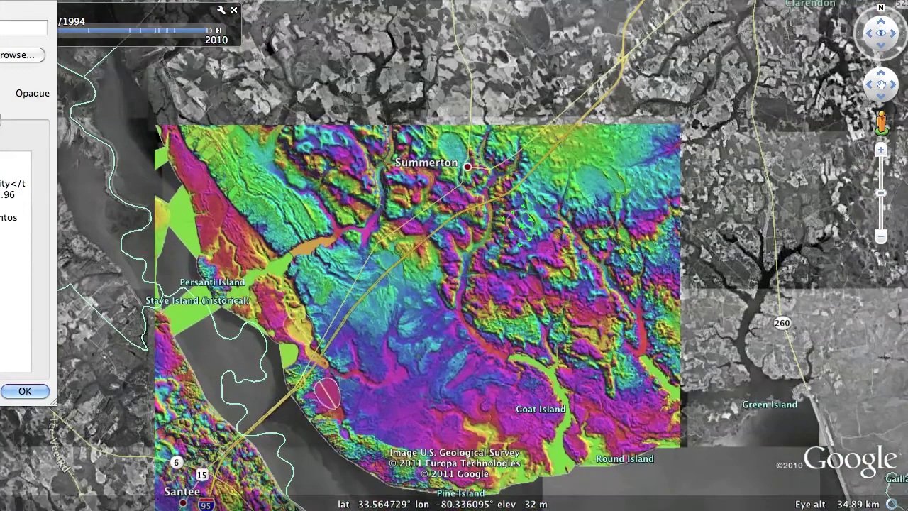
pyautogui.scroll(5, 500, 274)
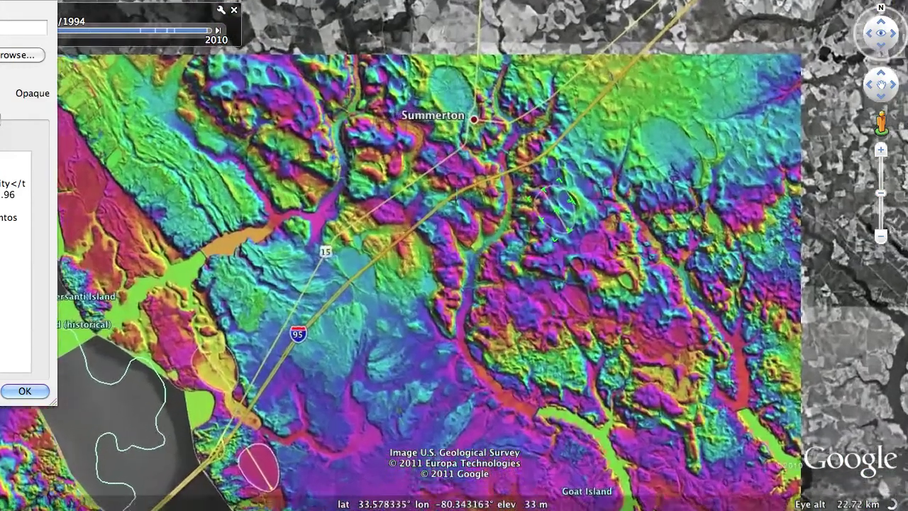
pyautogui.scroll(2, 501, 237)
pyautogui.moveTo(519, 249); pyautogui.dragTo(413, 312)
pyautogui.scroll(1, 409, 313)
pyautogui.scroll(5, 451, 256)
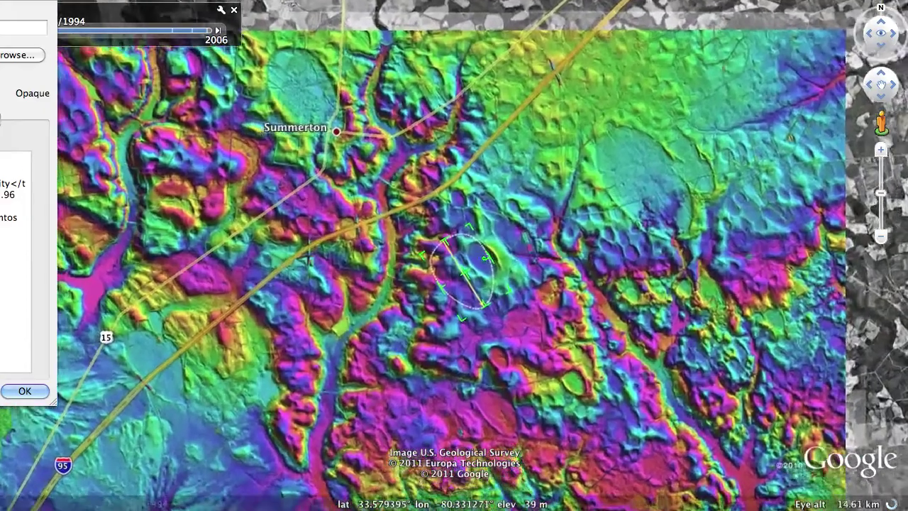
pyautogui.scroll(4, 459, 253)
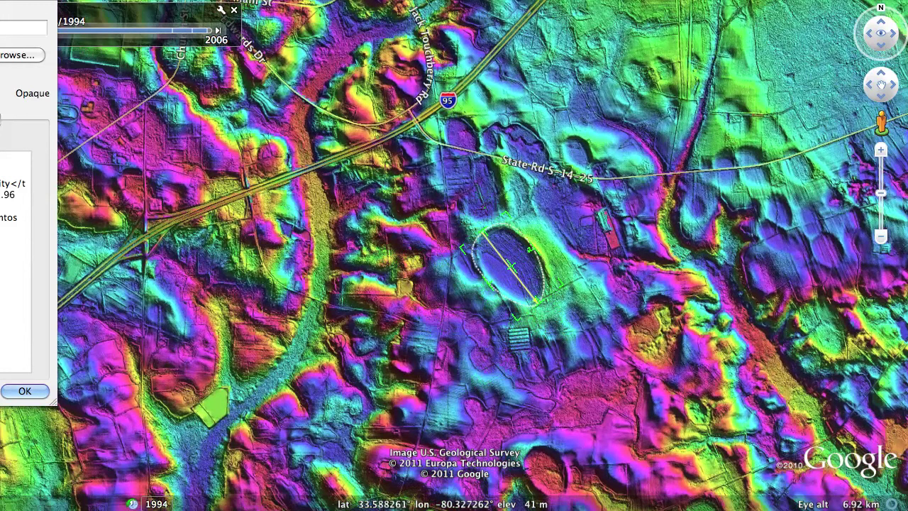
pyautogui.moveTo(461, 248); pyautogui.dragTo(470, 247)
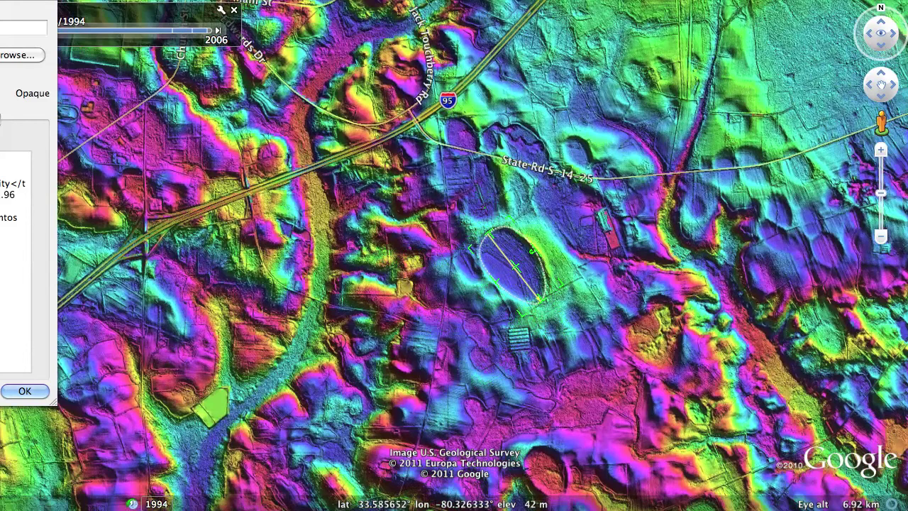
# Compare the overlay with the aerial imagery and refine its edges to match the rim of the blue bay near Olin Rd
pyautogui.scroll(5, 510, 265)
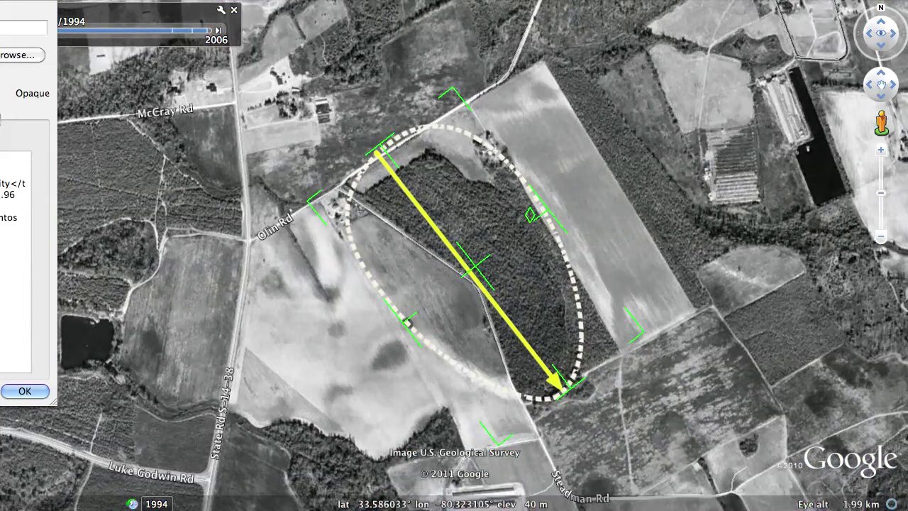
pyautogui.scroll(-5, 431, 310)
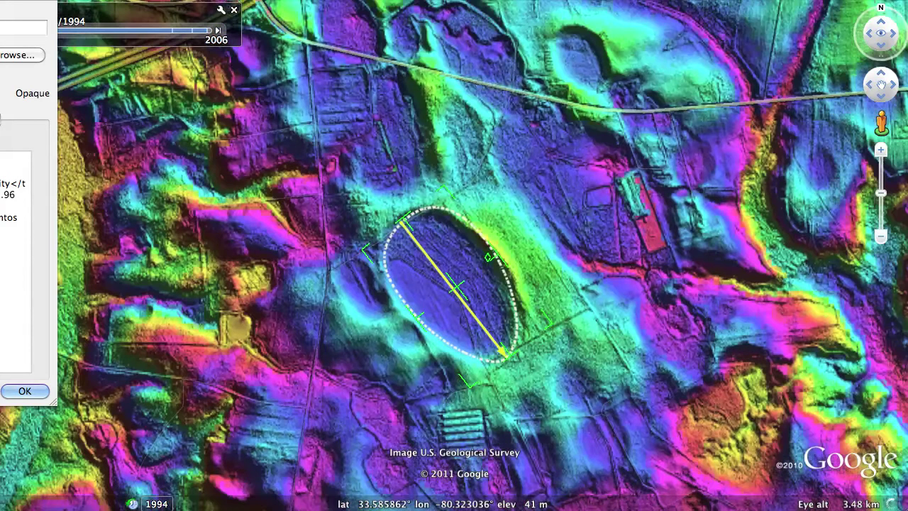
pyautogui.scroll(3, 435, 312)
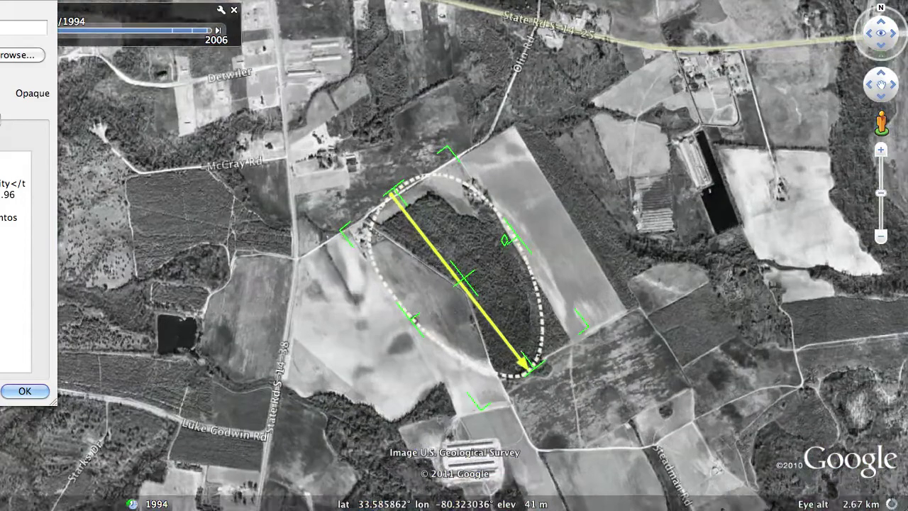
pyautogui.scroll(-3, 435, 312)
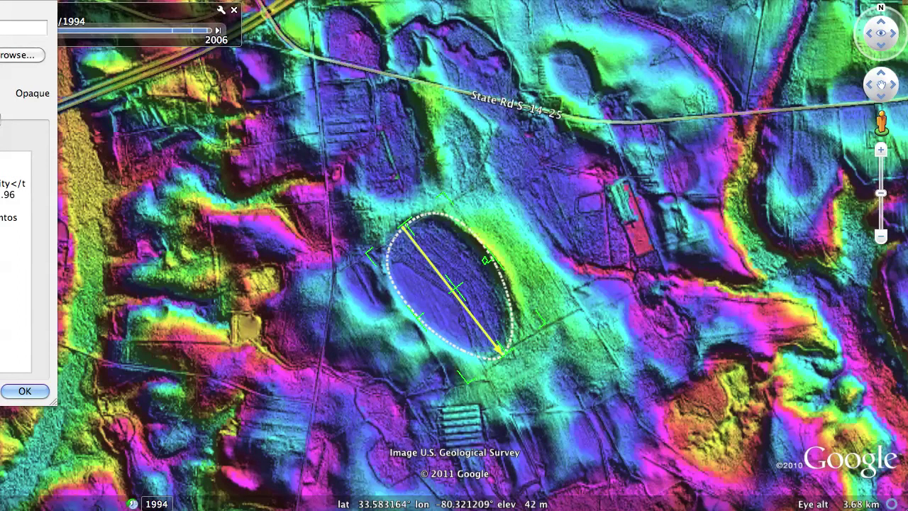
pyautogui.moveTo(420, 316); pyautogui.dragTo(414, 327)
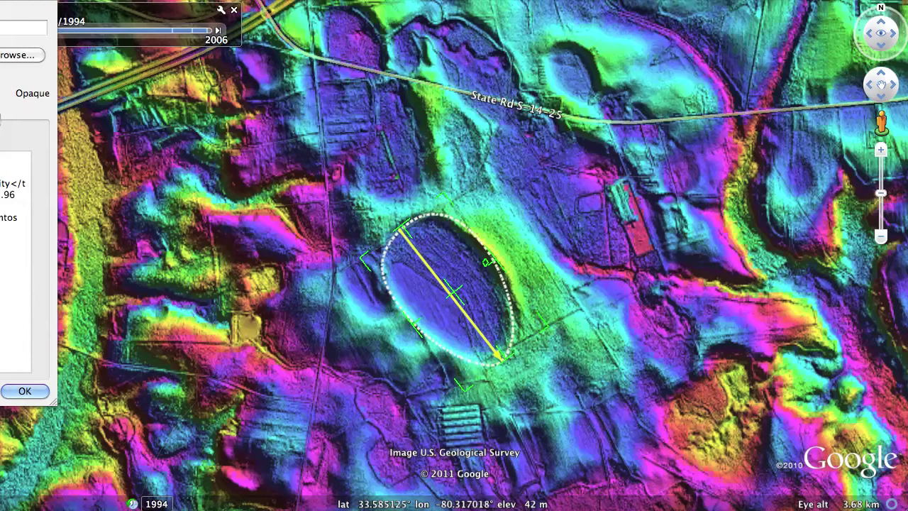
pyautogui.moveTo(491, 261); pyautogui.dragTo(501, 257)
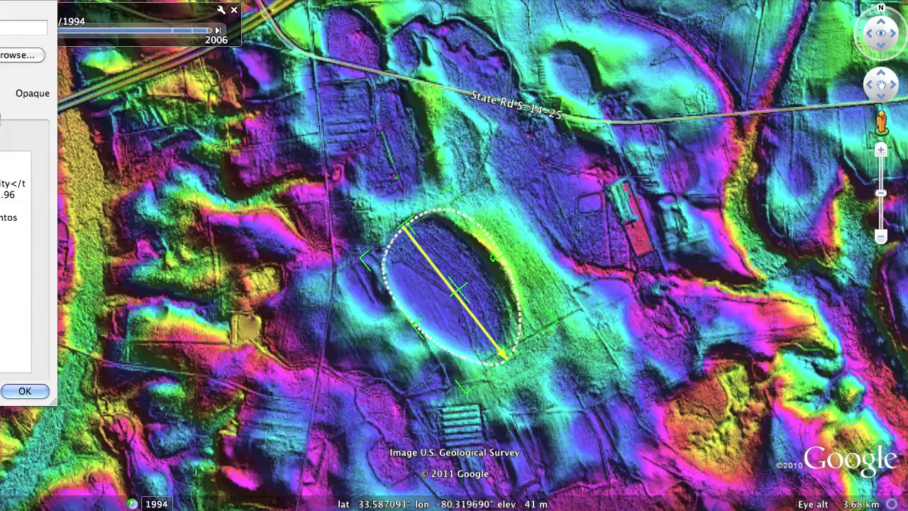
pyautogui.moveTo(364, 260); pyautogui.dragTo(356, 255)
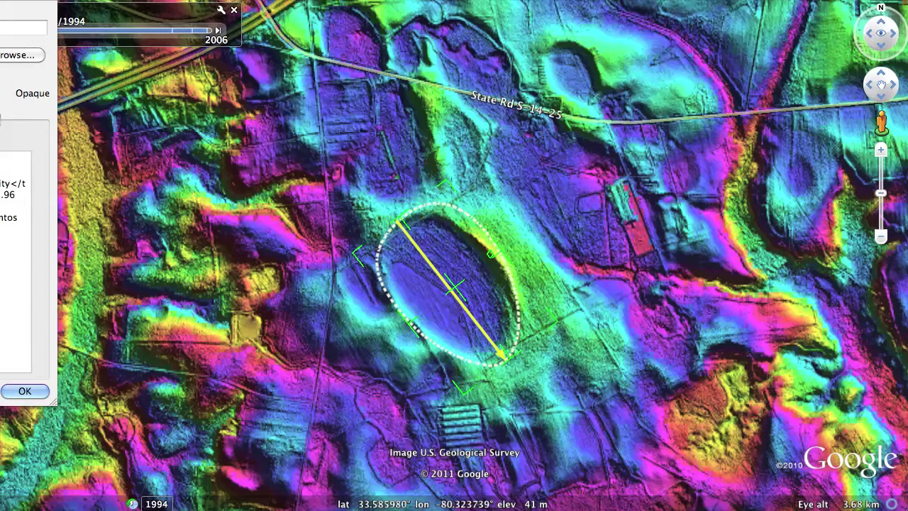
pyautogui.moveTo(491, 253); pyautogui.dragTo(489, 257)
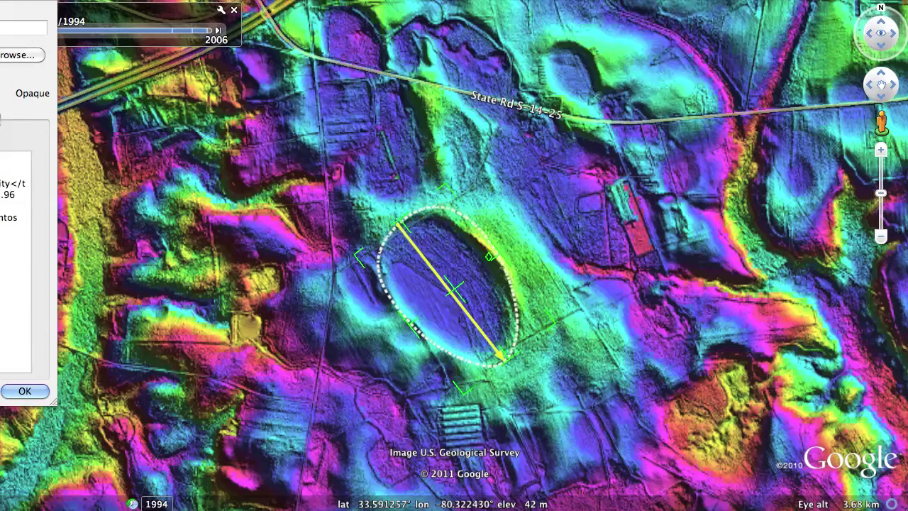
pyautogui.scroll(3, 471, 265)
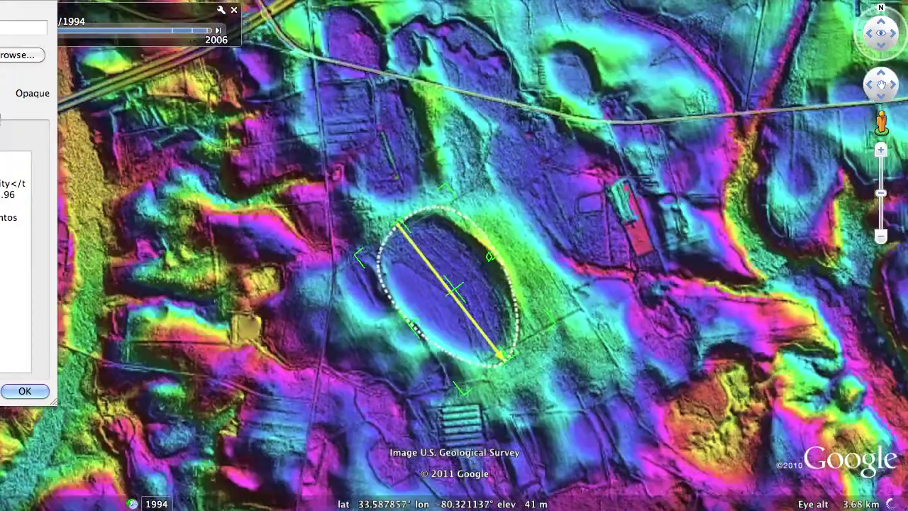
pyautogui.scroll(-2, 471, 267)
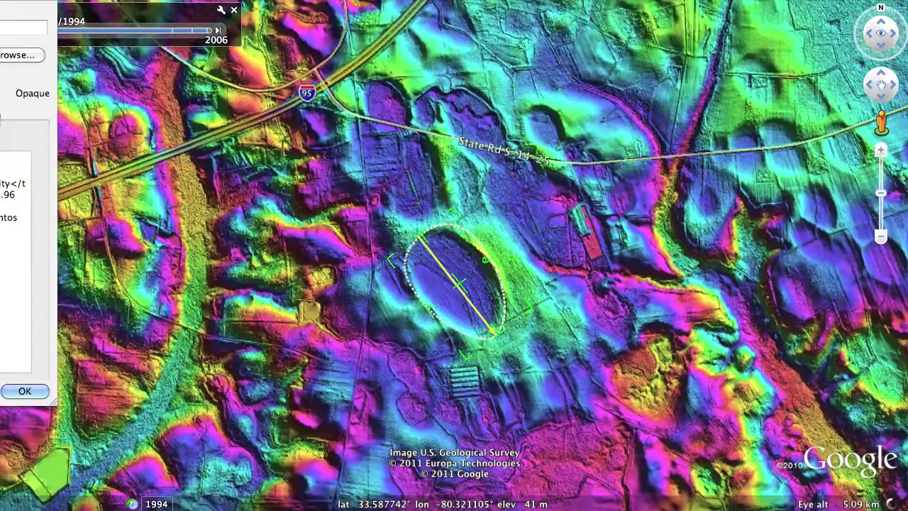
# Accept the fitted outline and stretch another bay overlay roughly over the large bay west of Davis Station, across State Rd S-14-25
pyautogui.scroll(-2, 471, 267)
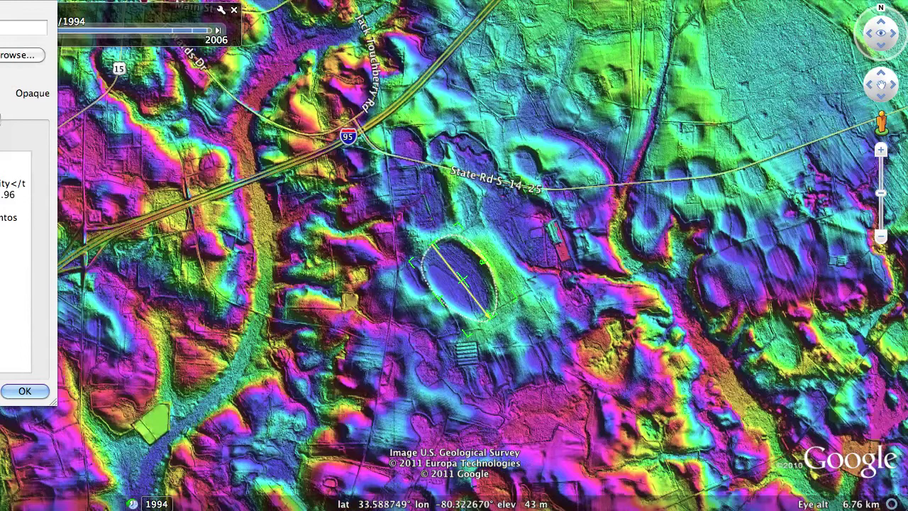
pyautogui.press('Return')
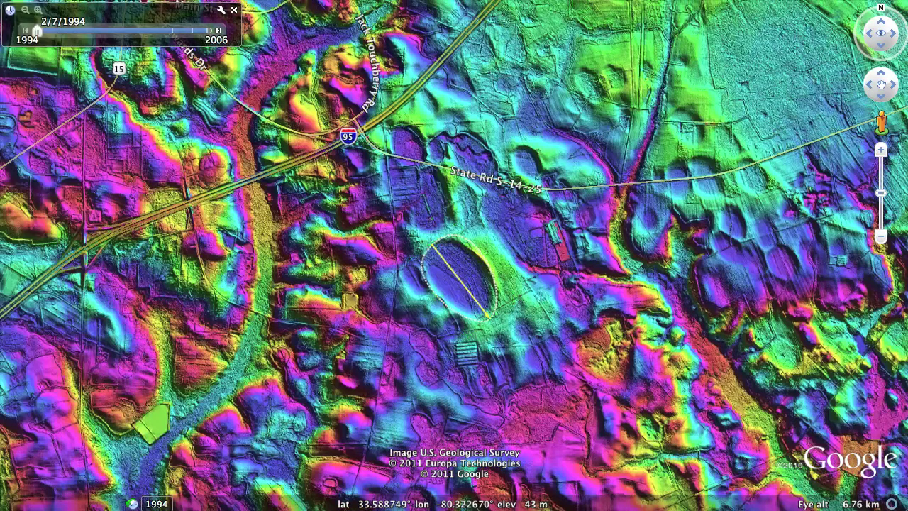
pyautogui.press('super+i')
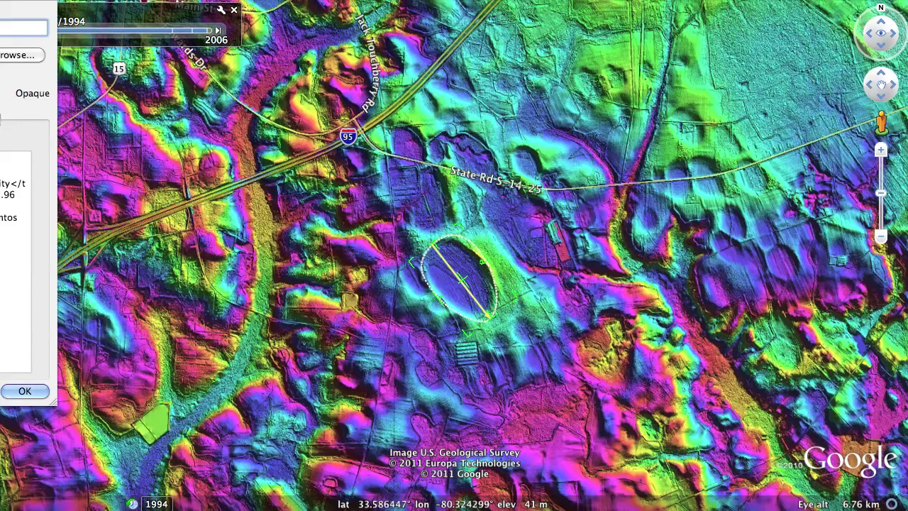
pyautogui.moveTo(462, 278); pyautogui.dragTo(751, 65)
pyautogui.moveTo(681, 147); pyautogui.dragTo(360, 270)
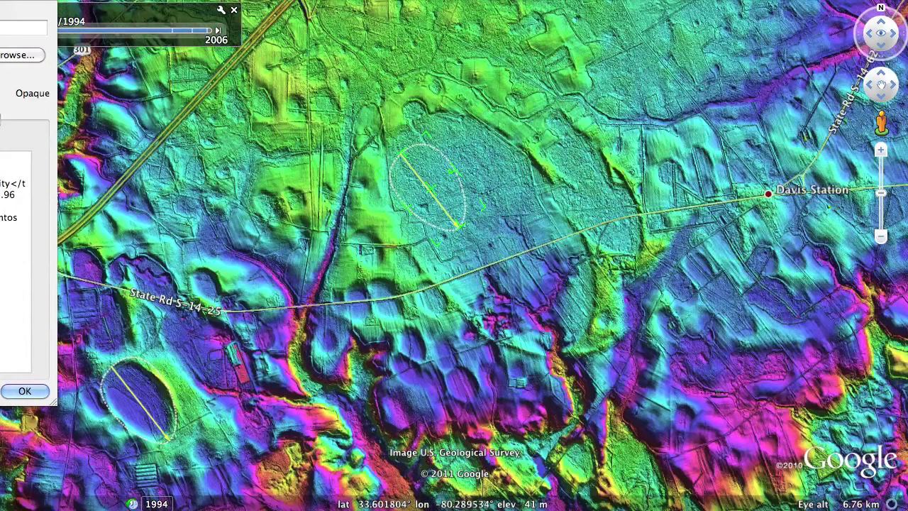
pyautogui.moveTo(515, 221); pyautogui.dragTo(629, 287)
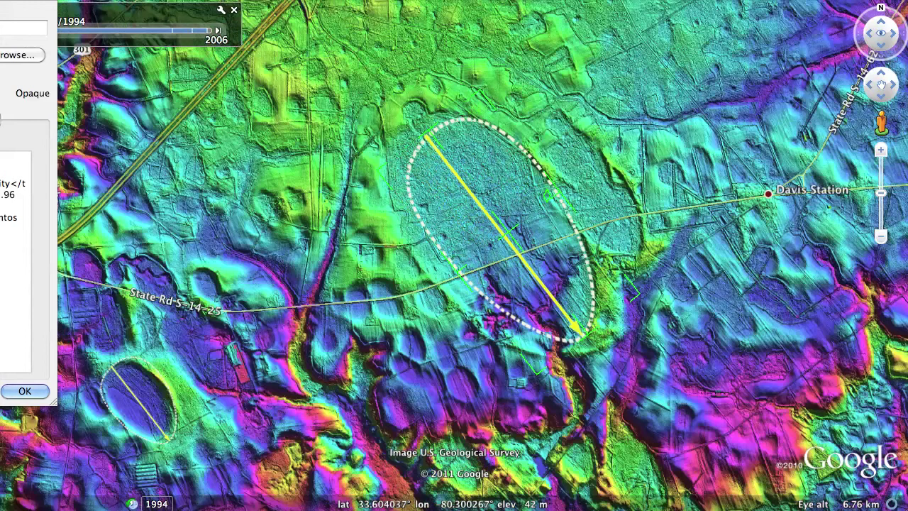
pyautogui.moveTo(379, 171); pyautogui.dragTo(349, 172)
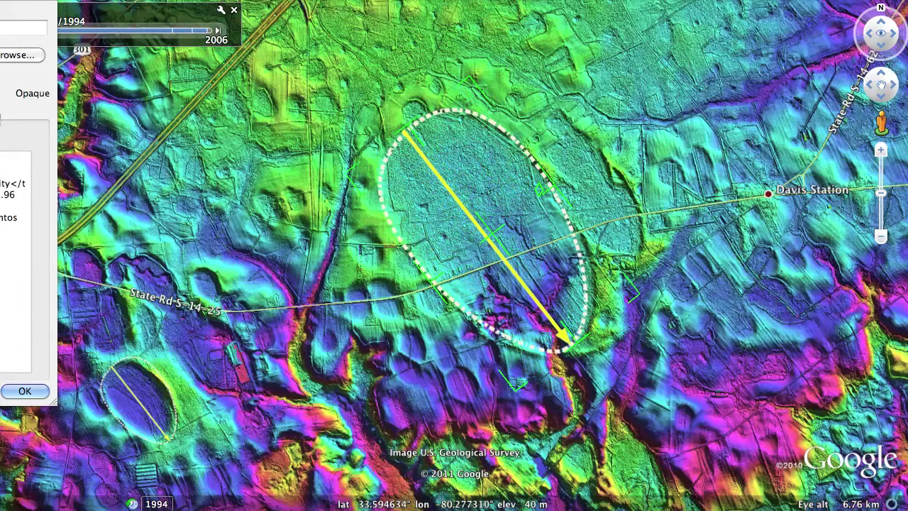
# Refine the large overlay's rotation and edges to match the rim of the bay west of Davis Station, and accept it
pyautogui.moveTo(639, 293); pyautogui.dragTo(644, 292)
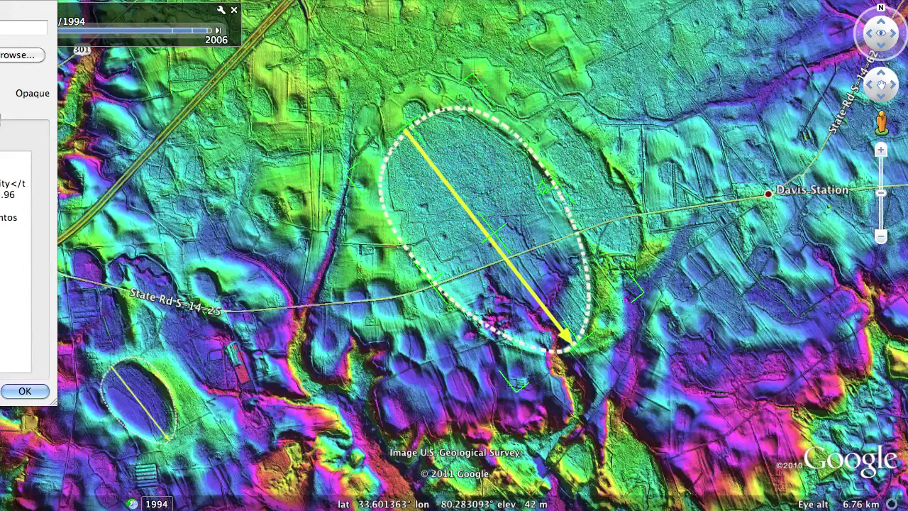
pyautogui.moveTo(544, 188); pyautogui.dragTo(542, 184)
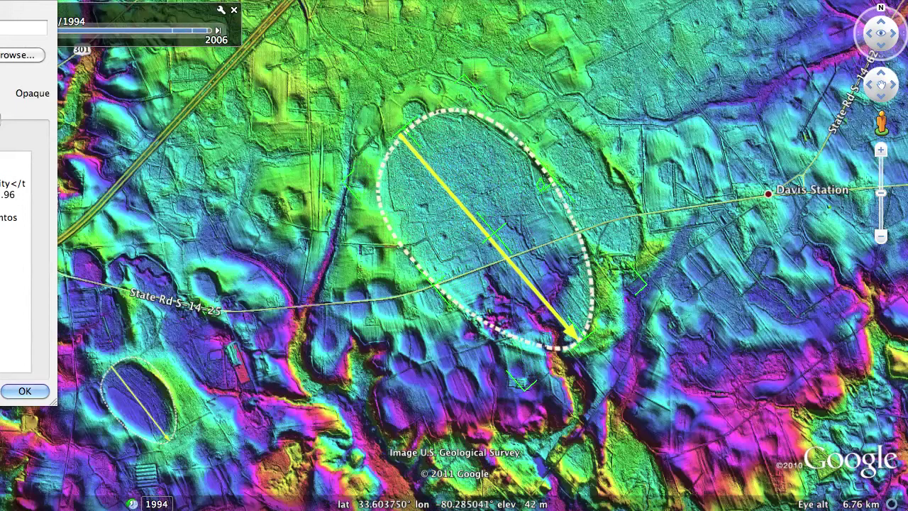
pyautogui.moveTo(585, 338); pyautogui.dragTo(590, 343)
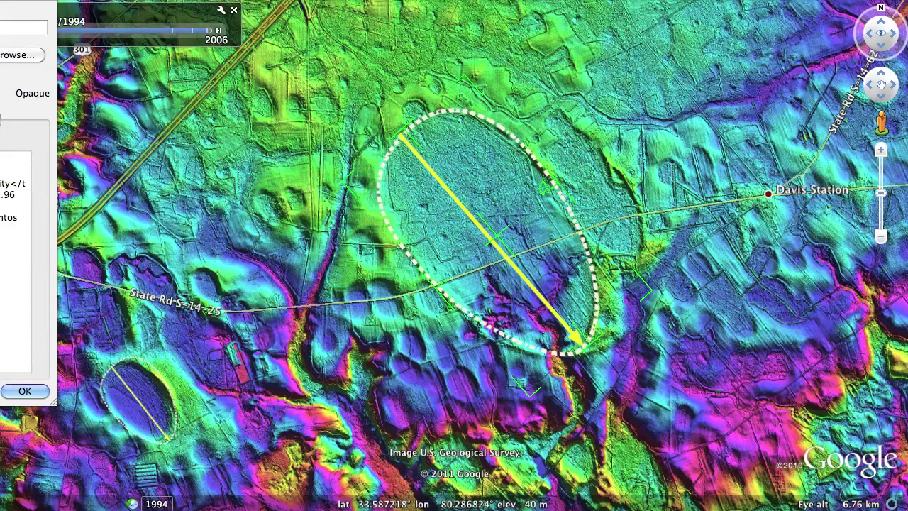
pyautogui.moveTo(529, 395); pyautogui.dragTo(524, 396)
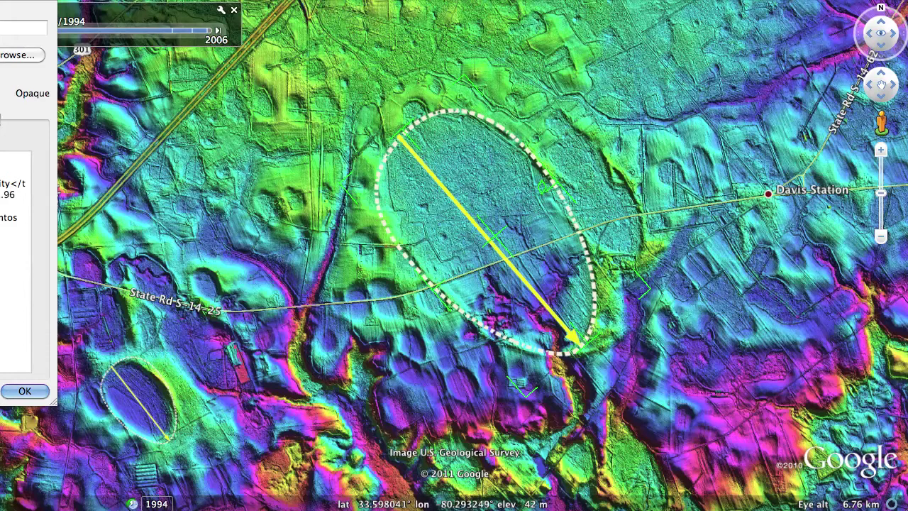
pyautogui.click(24, 391)
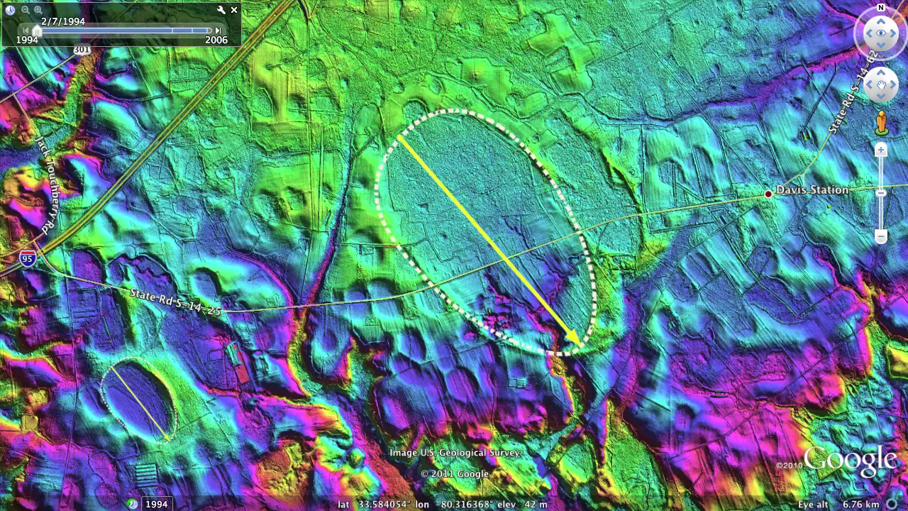
# Open another bay outline overlay for editing and shrink it onto the small bay just south of the large outlined bay
pyautogui.press('super+i')
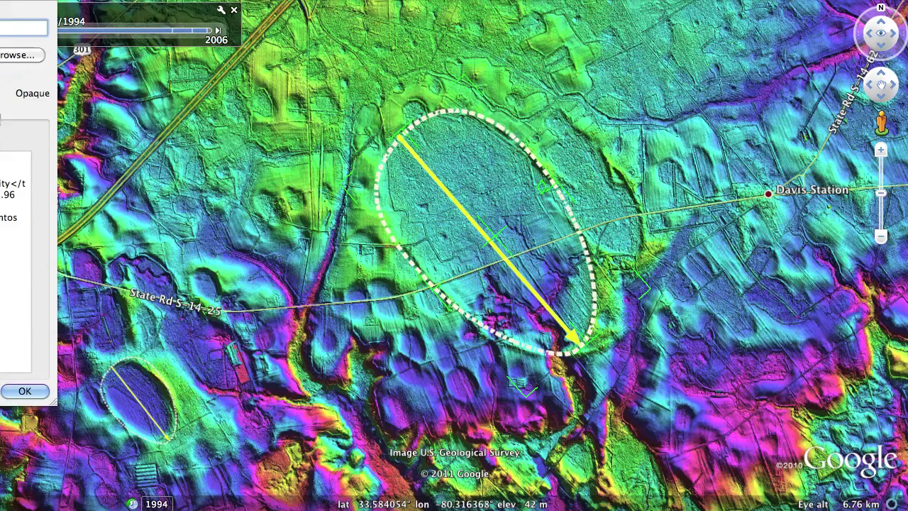
pyautogui.moveTo(648, 288); pyautogui.dragTo(359, 188)
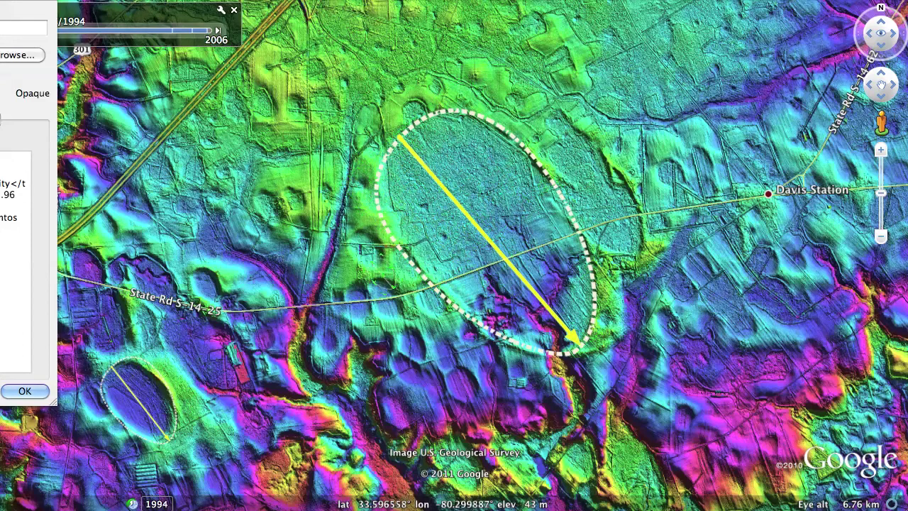
pyautogui.scroll(2, 462, 383)
pyautogui.scroll(3, 462, 383)
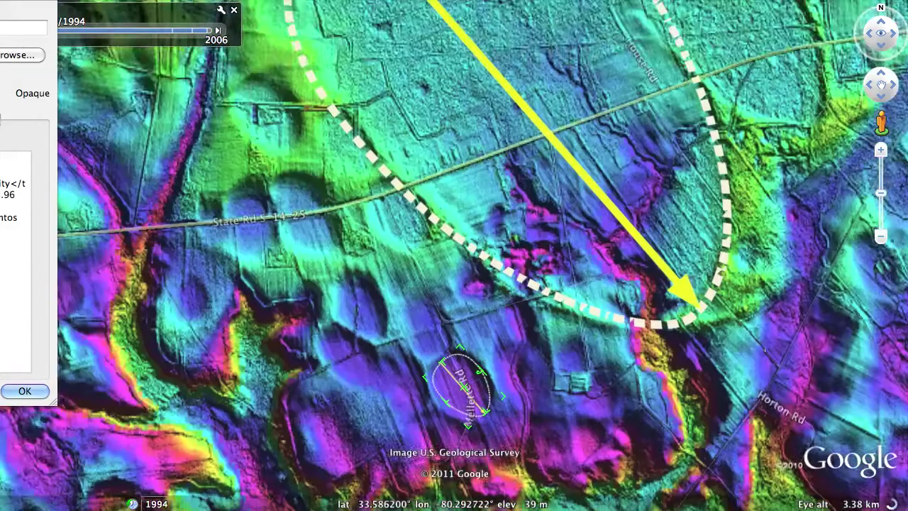
pyautogui.moveTo(458, 447); pyautogui.dragTo(455, 340)
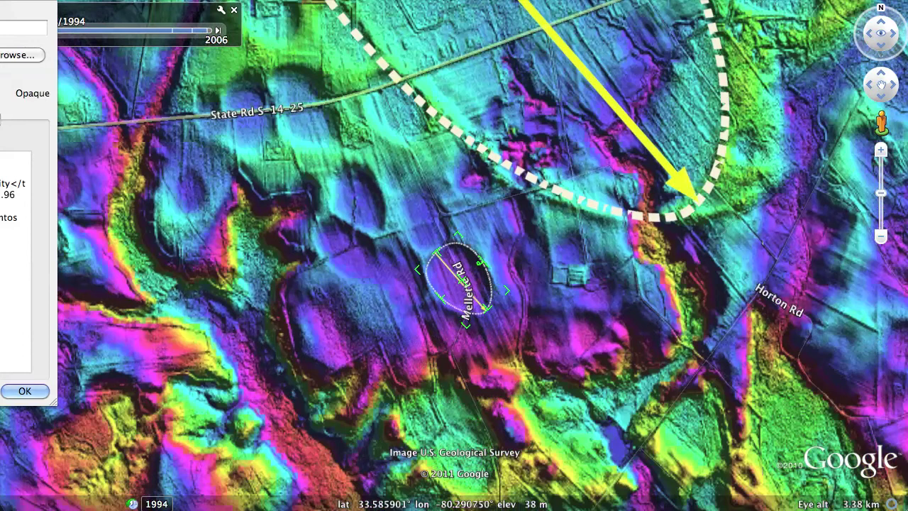
# Compare the small overlay with the aerial imagery and surrounding bays, nudge it onto the bay, and accept it
pyautogui.scroll(3, 499, 338)
pyautogui.scroll(-2, 499, 338)
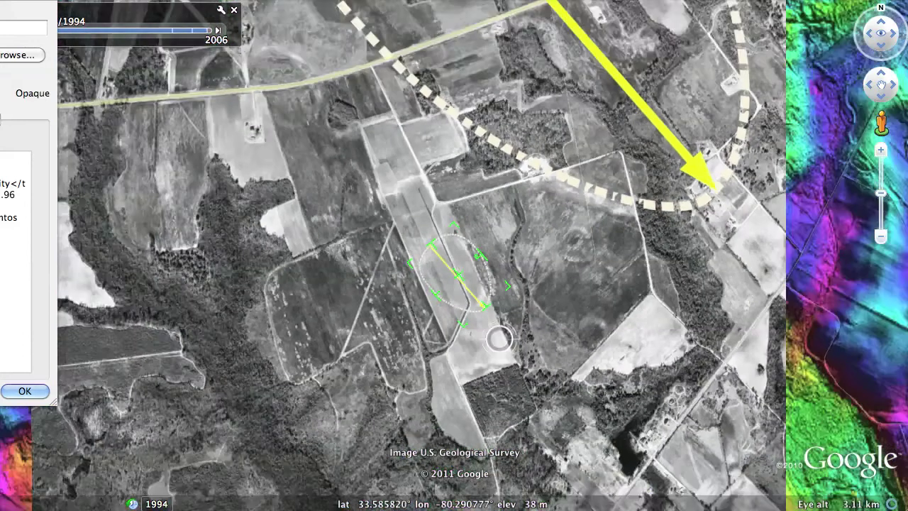
pyautogui.scroll(-1, 500, 338)
pyautogui.scroll(2, 462, 282)
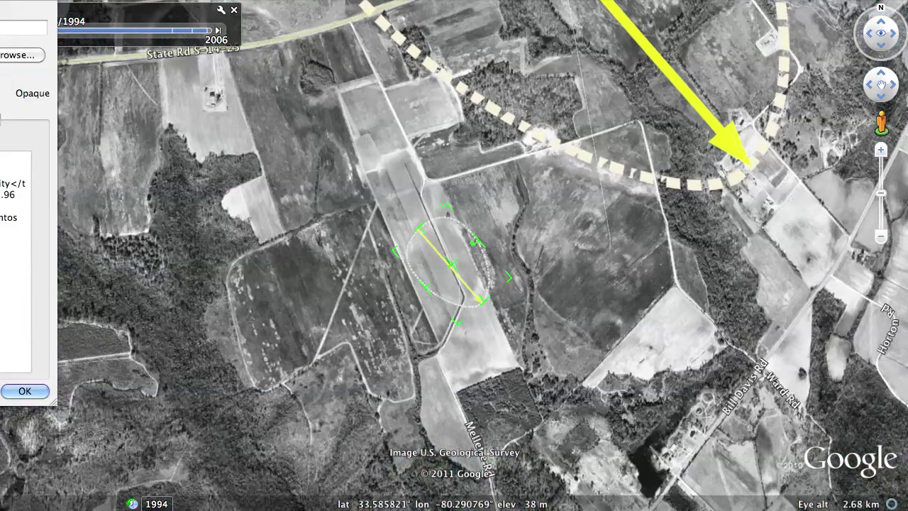
pyautogui.moveTo(451, 264)
pyautogui.mouseDown()
pyautogui.moveTo(677, 319)
pyautogui.moveTo(543, 275)
pyautogui.moveTo(442, 263)
pyautogui.moveTo(448, 271)
pyautogui.moveTo(610, 264)
pyautogui.moveTo(702, 280)
pyautogui.moveTo(492, 234)
pyautogui.moveTo(449, 263)
pyautogui.mouseUp()
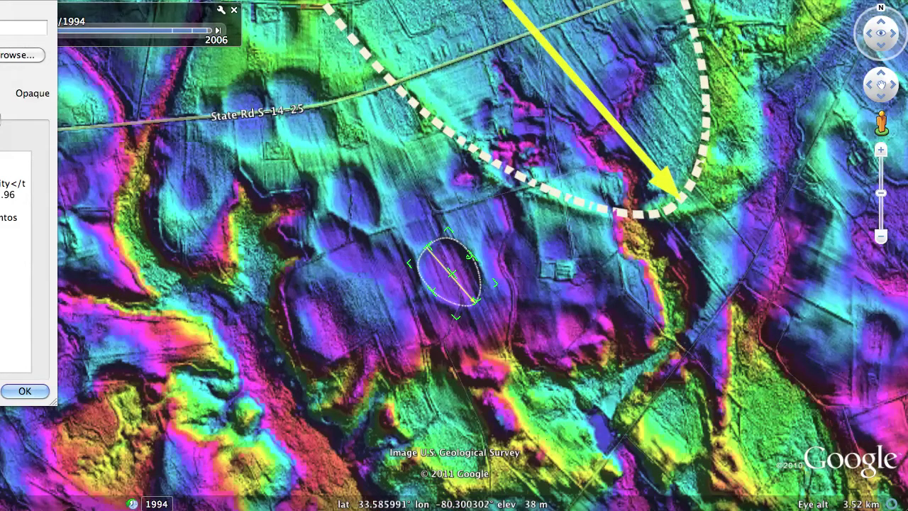
pyautogui.moveTo(319, 273); pyautogui.dragTo(370, 274)
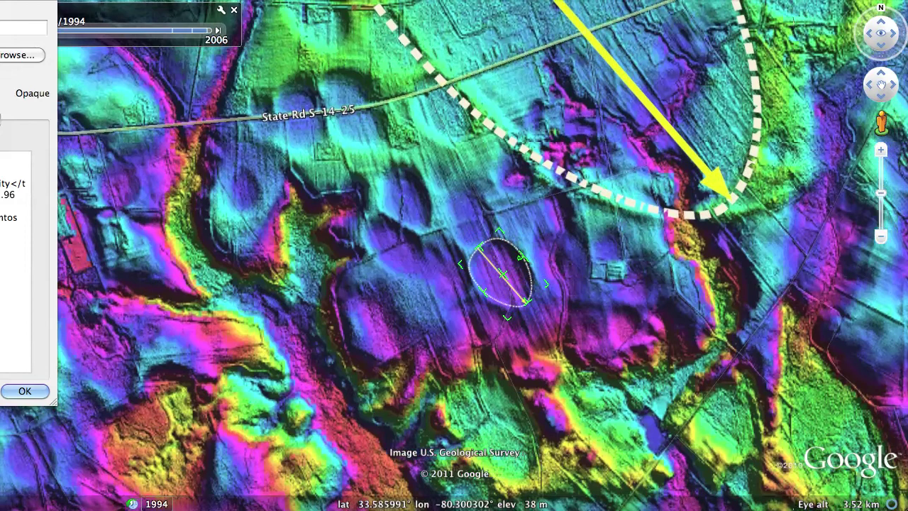
pyautogui.scroll(-4, 339, 326)
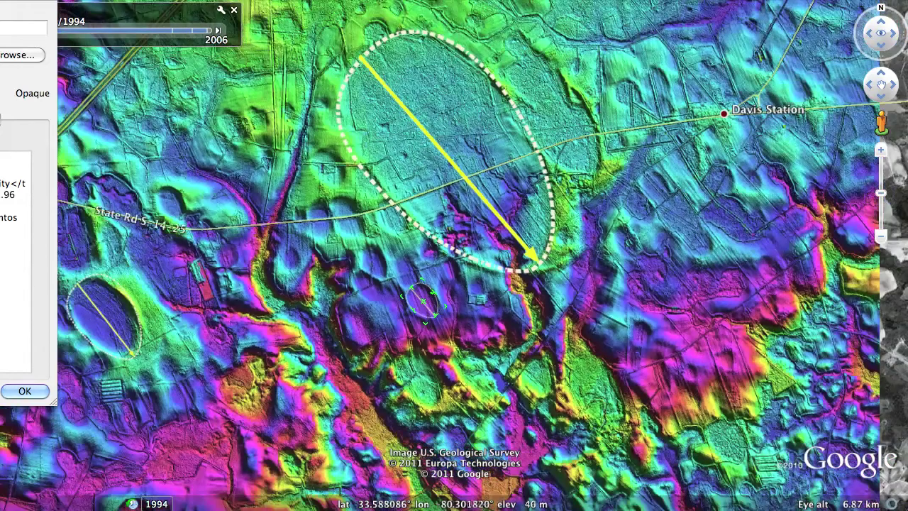
pyautogui.moveTo(322, 299); pyautogui.dragTo(524, 304)
pyautogui.scroll(-3, 420, 313)
pyautogui.scroll(-2, 420, 313)
pyautogui.moveTo(345, 255); pyautogui.dragTo(403, 276)
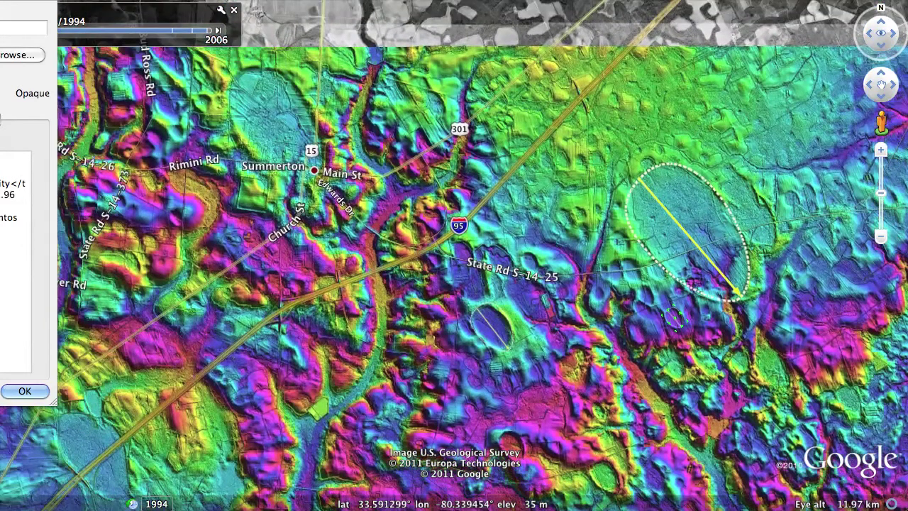
pyautogui.press('Return')
# Stretch another outline overlay over the large bay northwest of Summerton, align it with the rim along Church St, and accept it
pyautogui.moveTo(265, 170); pyautogui.dragTo(483, 336)
pyautogui.scroll(2, 484, 336)
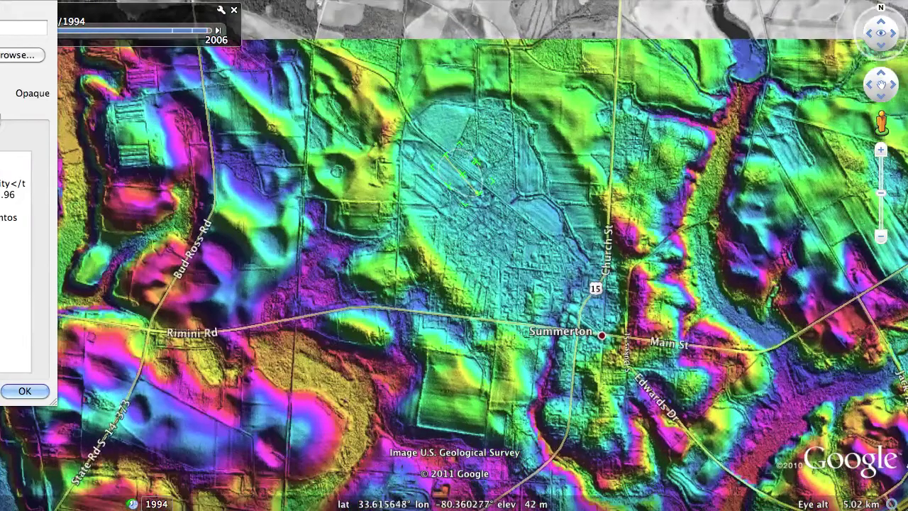
pyautogui.moveTo(466, 204); pyautogui.dragTo(551, 386)
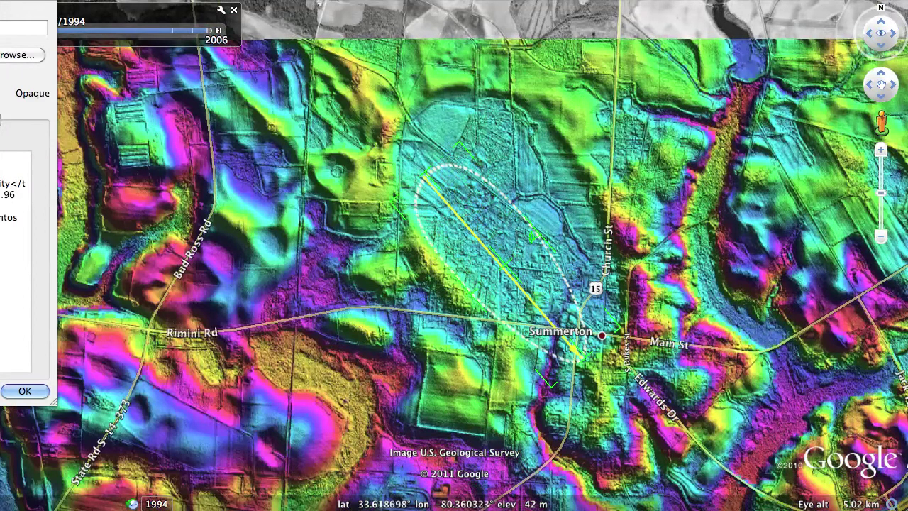
pyautogui.moveTo(459, 142); pyautogui.dragTo(482, 44)
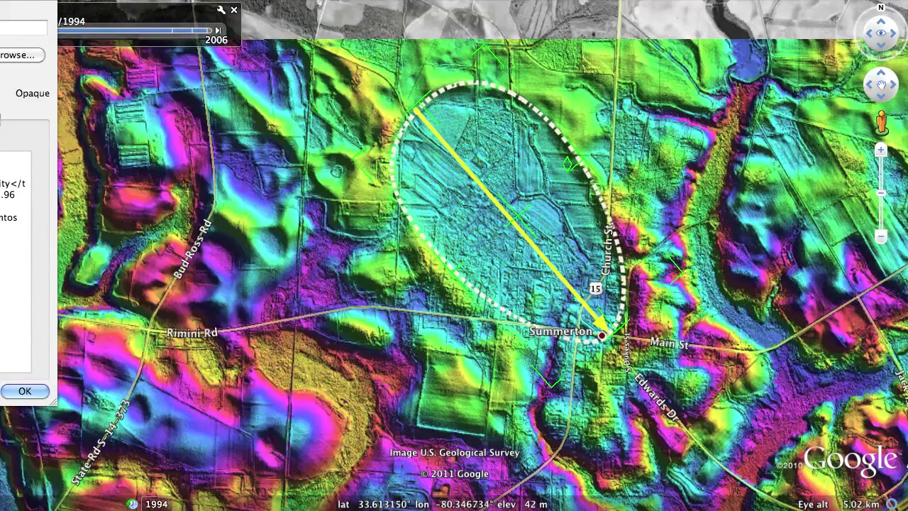
pyautogui.moveTo(683, 271); pyautogui.dragTo(686, 274)
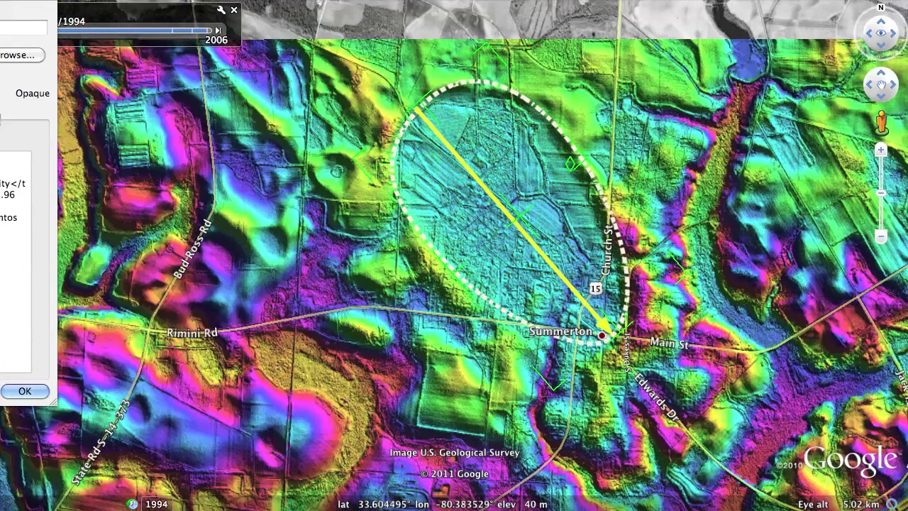
pyautogui.click(24, 390)
# Open another outline overlay for editing south of the lake and move it onto the bays west of Vance, across Vance Rd
pyautogui.scroll(-5, 132, 397)
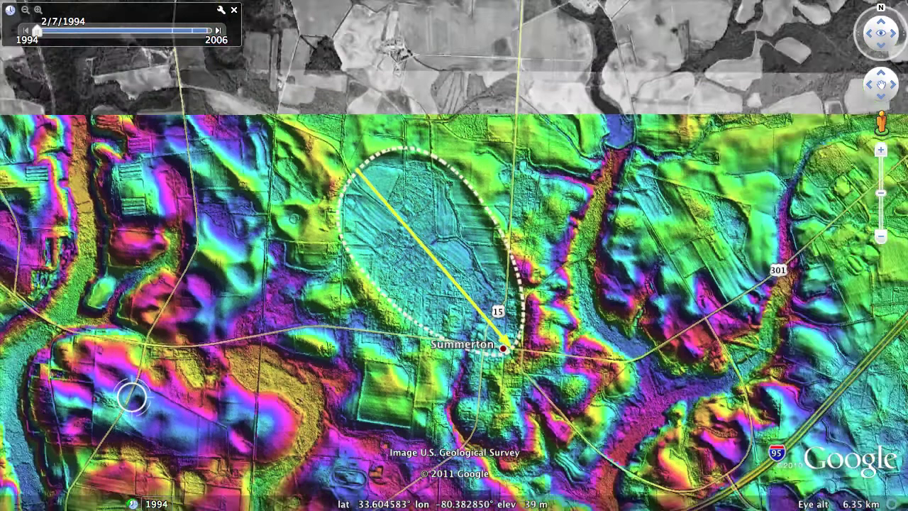
pyautogui.moveTo(131, 395); pyautogui.dragTo(230, 162)
pyautogui.scroll(-10, 231, 249)
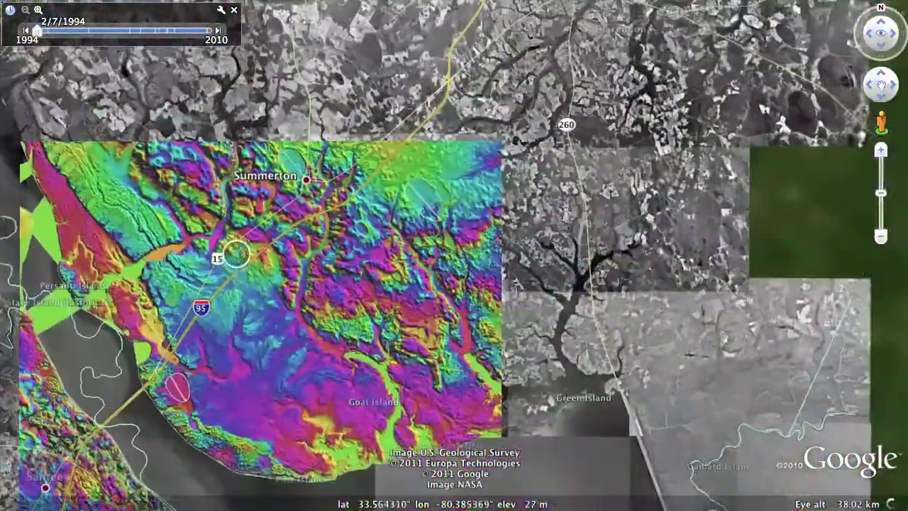
pyautogui.moveTo(242, 301); pyautogui.dragTo(298, 283)
pyautogui.moveTo(265, 396); pyautogui.dragTo(409, 308)
pyautogui.scroll(-3, 451, 213)
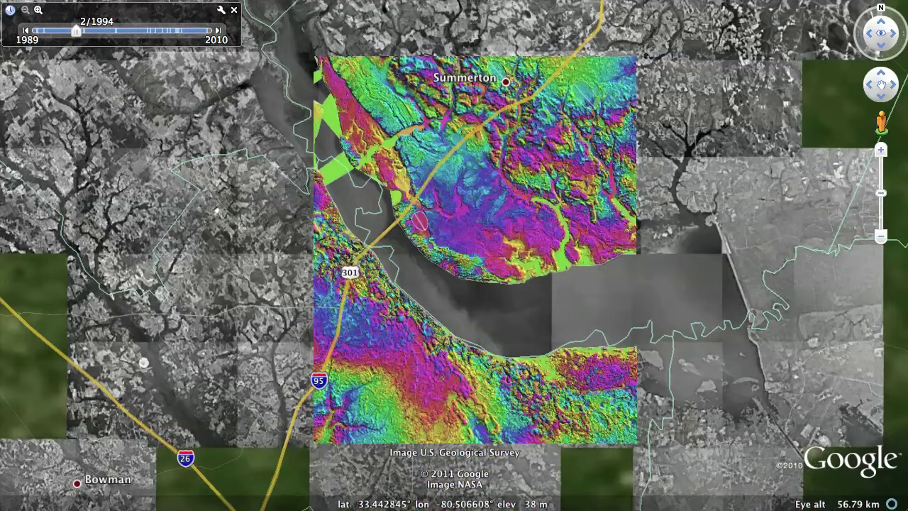
pyautogui.press('super+i')
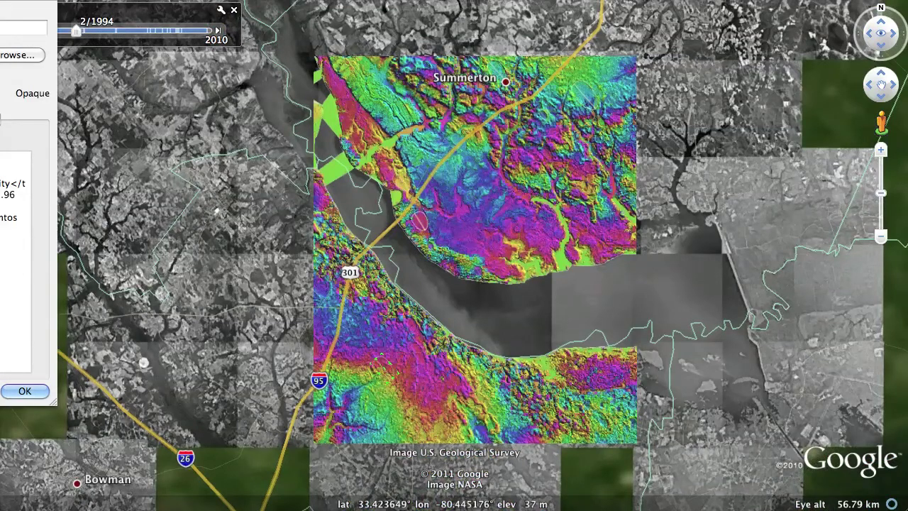
pyautogui.scroll(5, 383, 367)
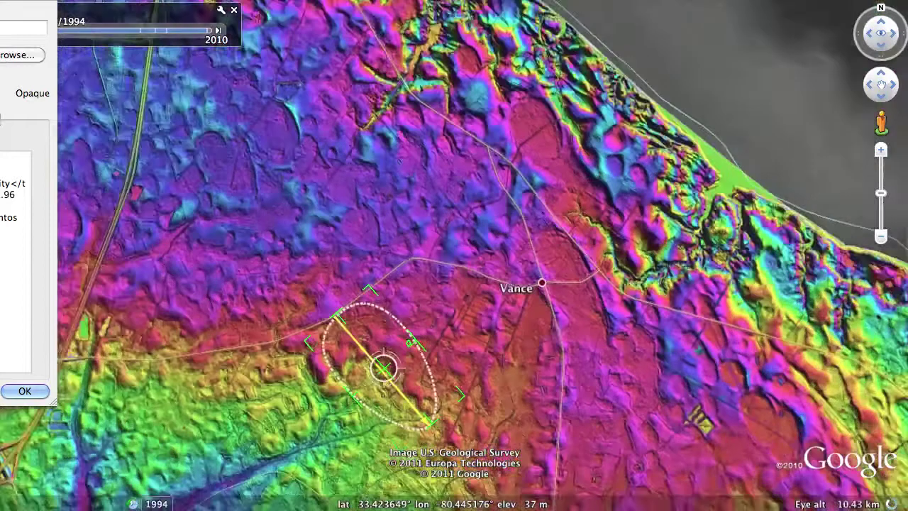
pyautogui.scroll(4, 383, 367)
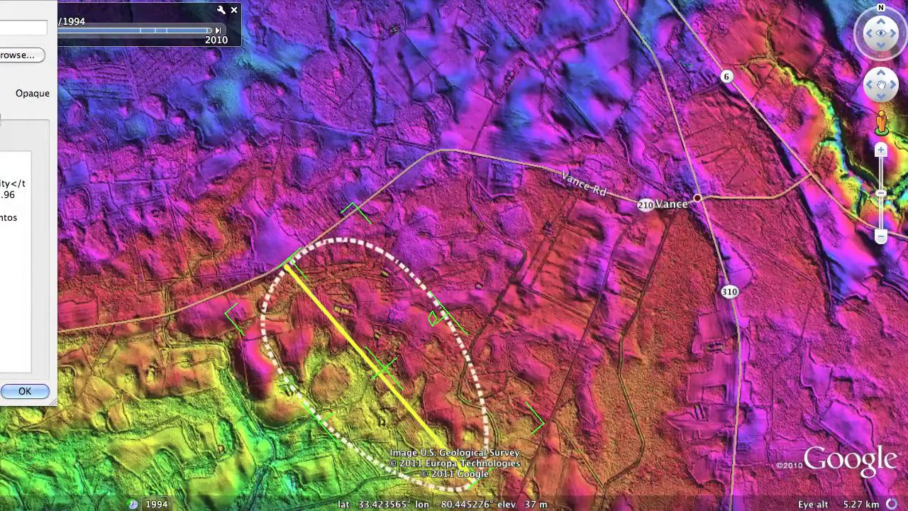
pyautogui.moveTo(383, 366); pyautogui.dragTo(394, 156)
pyautogui.moveTo(313, 242); pyautogui.dragTo(374, 420)
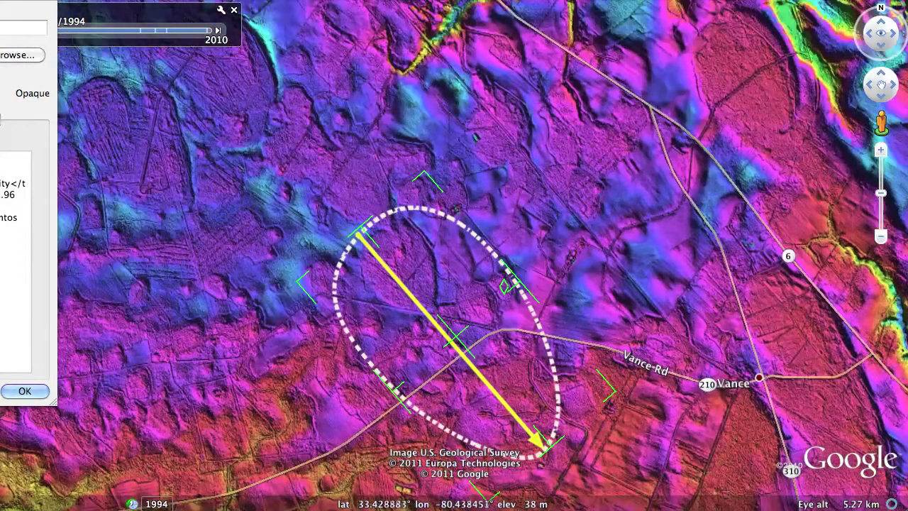
# Shrink the overlay to the small oval bay just northwest of the Vance Rd bend and align it with the bay's rim
pyautogui.moveTo(546, 443); pyautogui.dragTo(421, 341)
pyautogui.moveTo(301, 281); pyautogui.dragTo(343, 258)
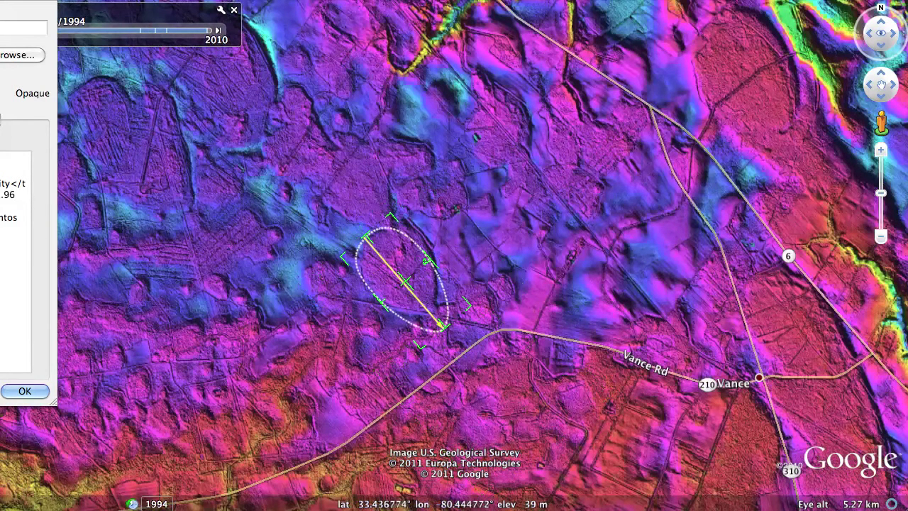
pyautogui.moveTo(443, 327); pyautogui.dragTo(429, 312)
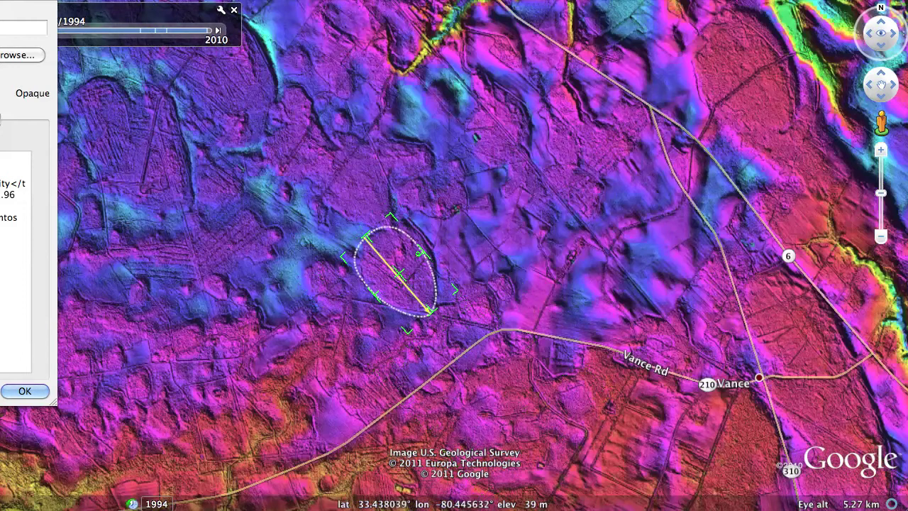
pyautogui.moveTo(399, 273); pyautogui.dragTo(401, 270)
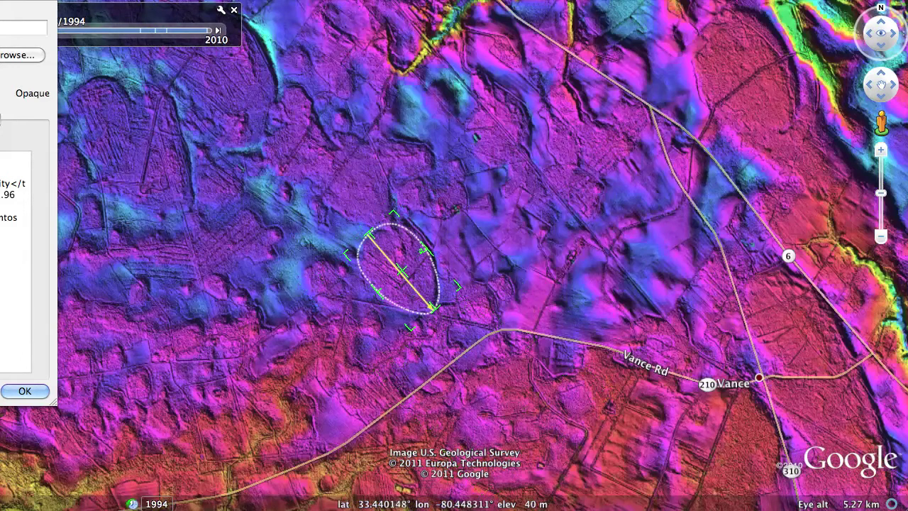
# Fine-tune the outline overlay on the small bay northwest of the Vance Rd bend and compare it with the aerial imagery
pyautogui.moveTo(423, 251); pyautogui.dragTo(425, 247)
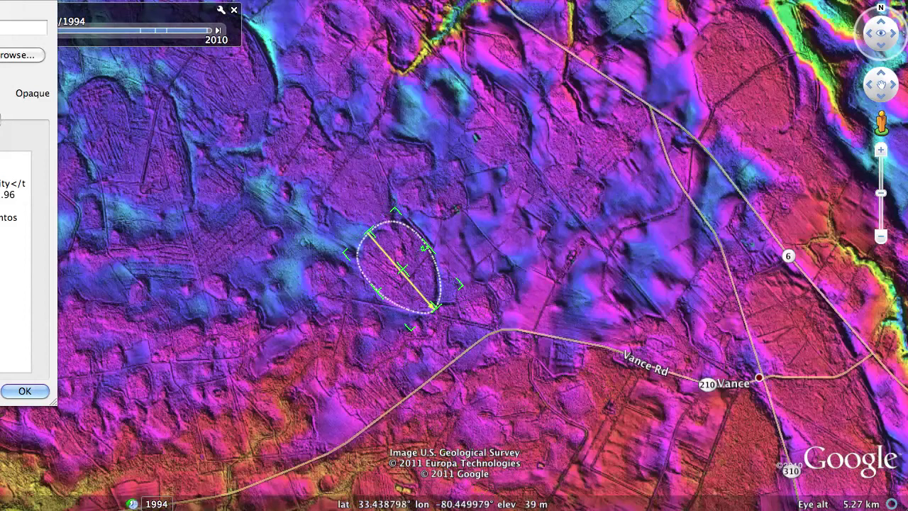
pyautogui.scroll(3, 377, 300)
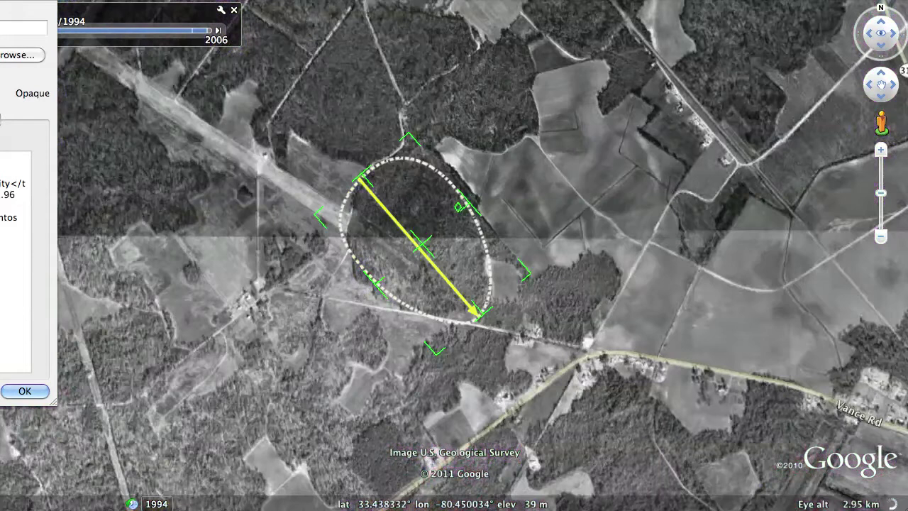
pyautogui.scroll(3, 378, 301)
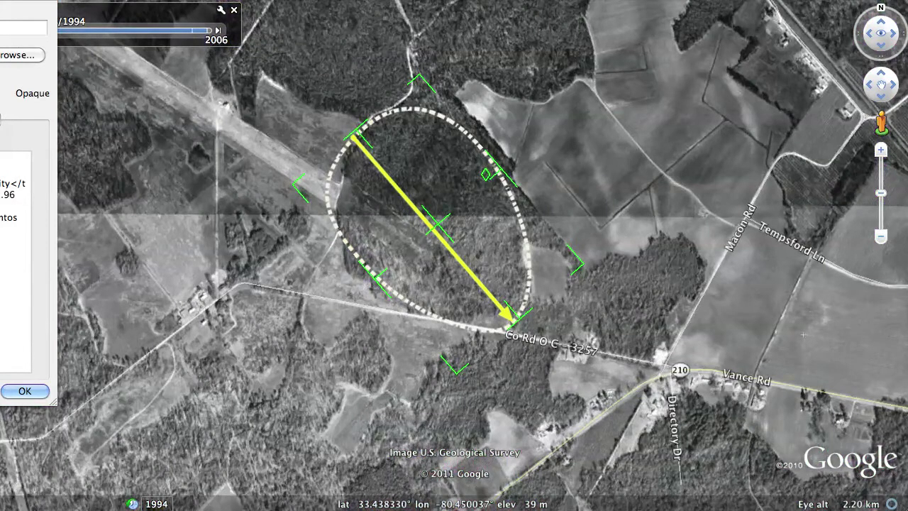
pyautogui.scroll(-3, 376, 300)
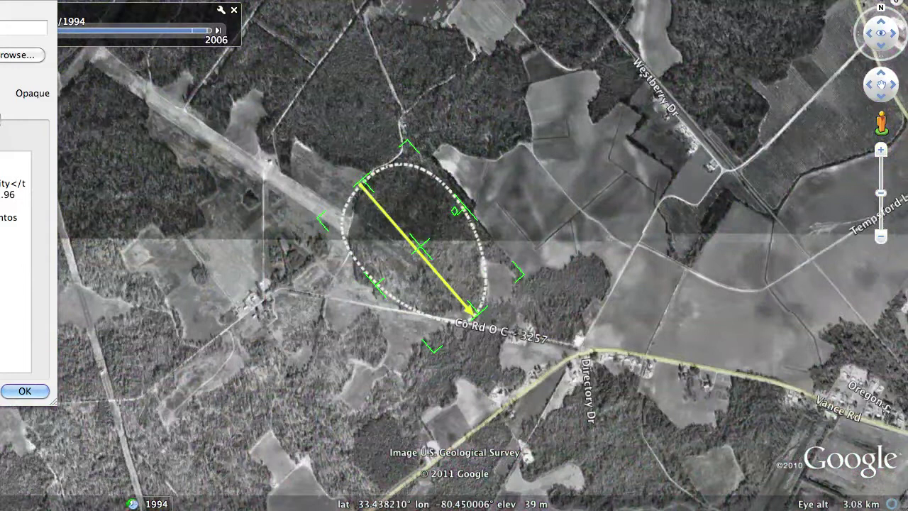
pyautogui.scroll(-2, 376, 302)
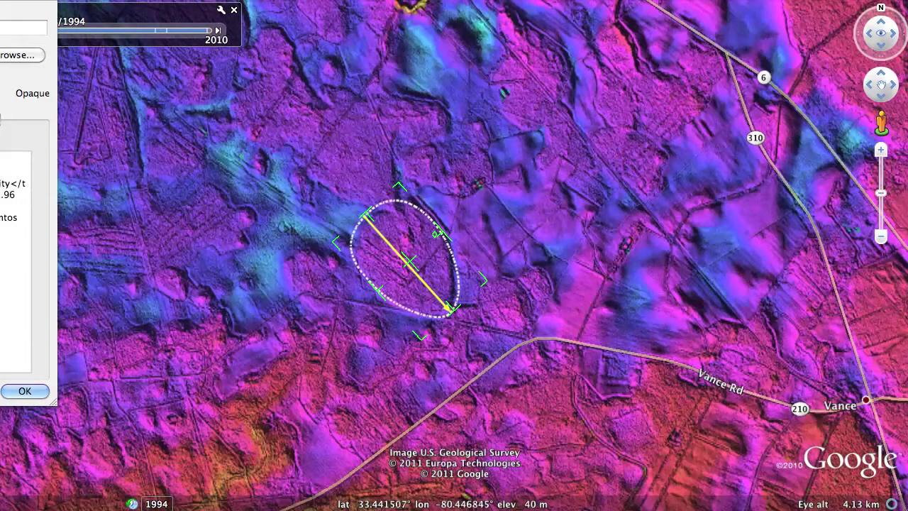
# Rotate the outline slightly to follow the small bay's long axis, recheck it against the imagery, and accept it
pyautogui.moveTo(436, 235); pyautogui.dragTo(440, 235)
pyautogui.scroll(3, 410, 214)
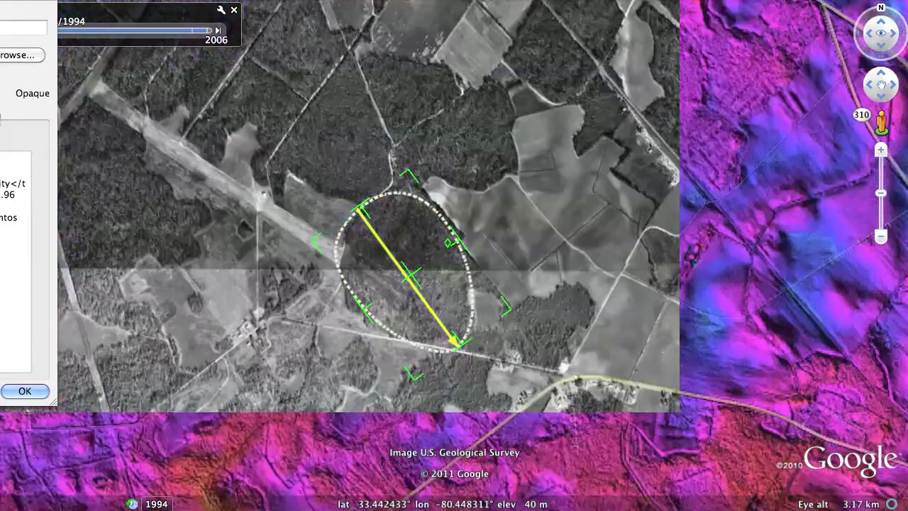
pyautogui.scroll(-3, 408, 213)
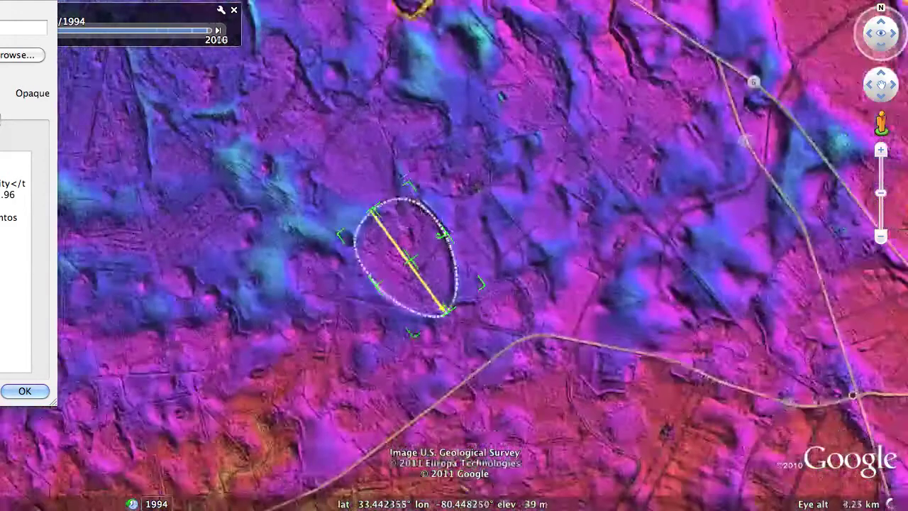
pyautogui.scroll(3, 409, 216)
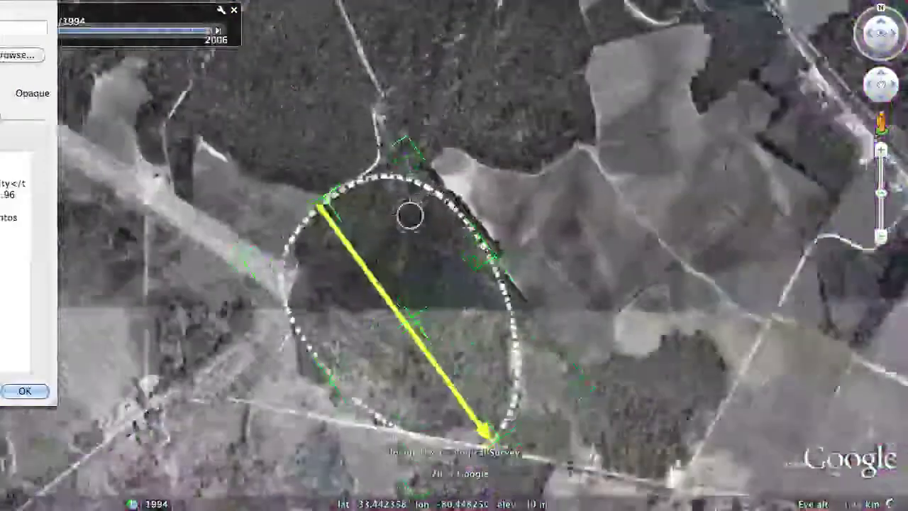
pyautogui.scroll(-5, 409, 213)
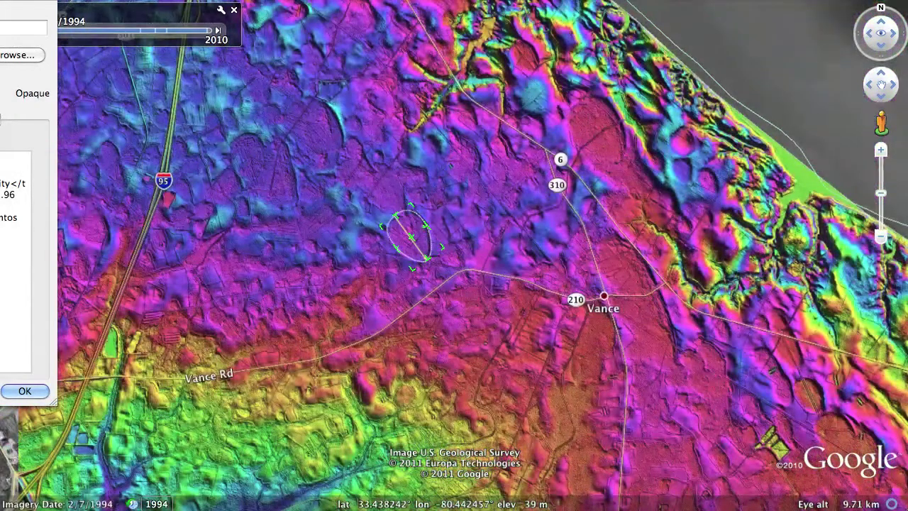
pyautogui.press('Return')
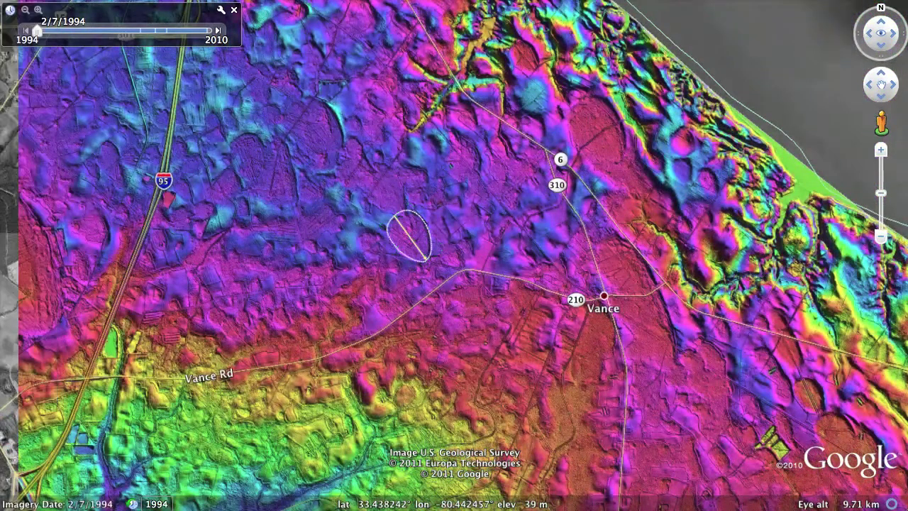
# Open another outline overlay for editing and fit it roughly over the large bay north of Vance, just northeast of the Highway 6 and 310 junction
pyautogui.press('super+i')
pyautogui.moveTo(412, 316); pyautogui.dragTo(430, 416)
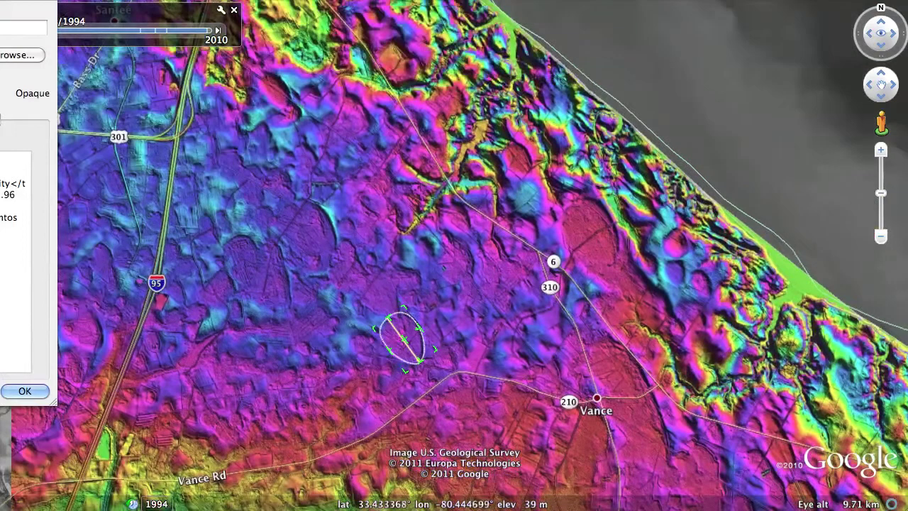
pyautogui.moveTo(404, 339); pyautogui.dragTo(587, 222)
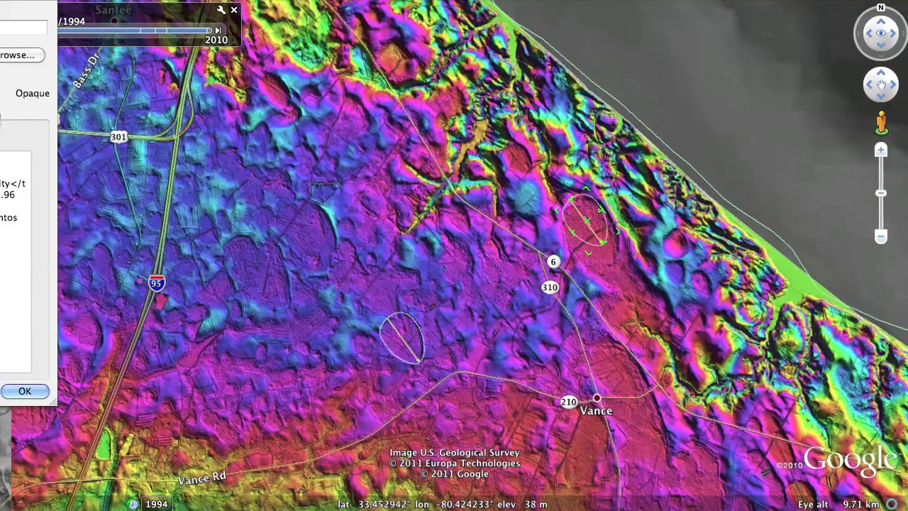
pyautogui.moveTo(588, 254); pyautogui.dragTo(589, 265)
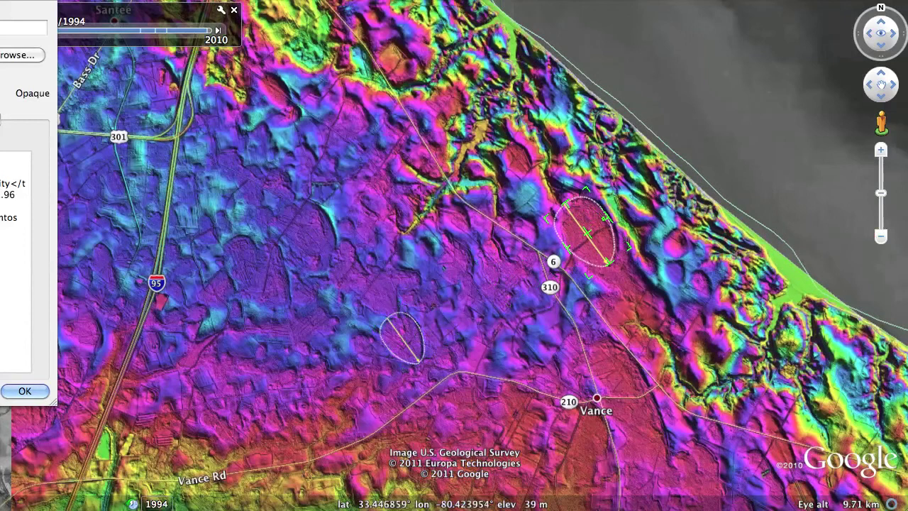
# Nudge the enlarged outline into alignment with the rim of the large bay north of Vance
pyautogui.scroll(3, 610, 277)
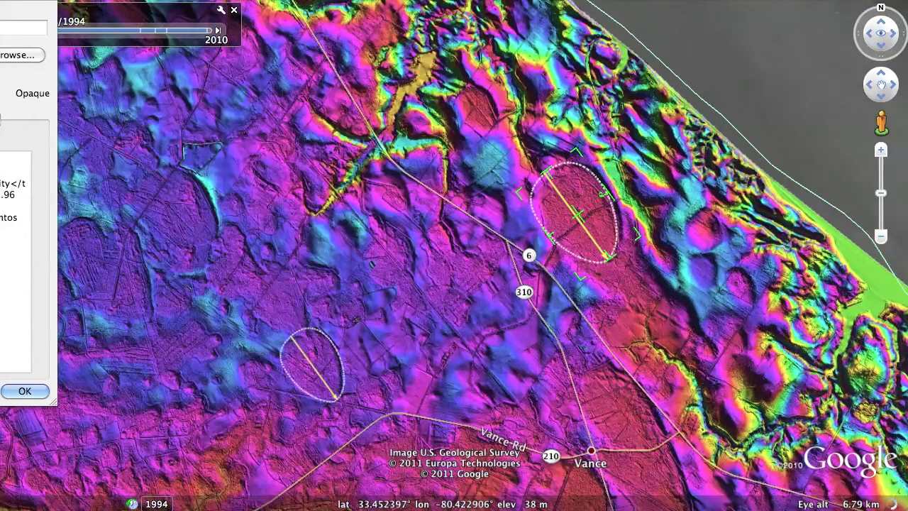
pyautogui.moveTo(578, 214); pyautogui.dragTo(580, 211)
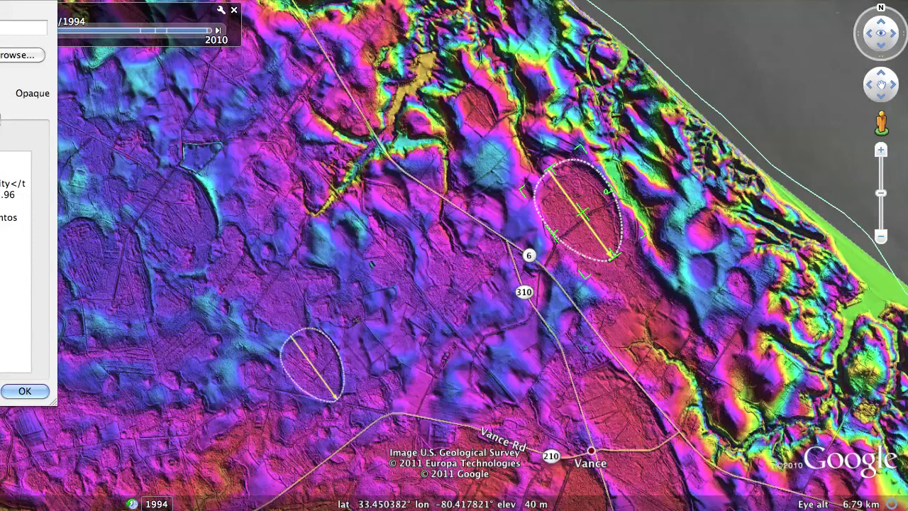
pyautogui.scroll(3, 631, 268)
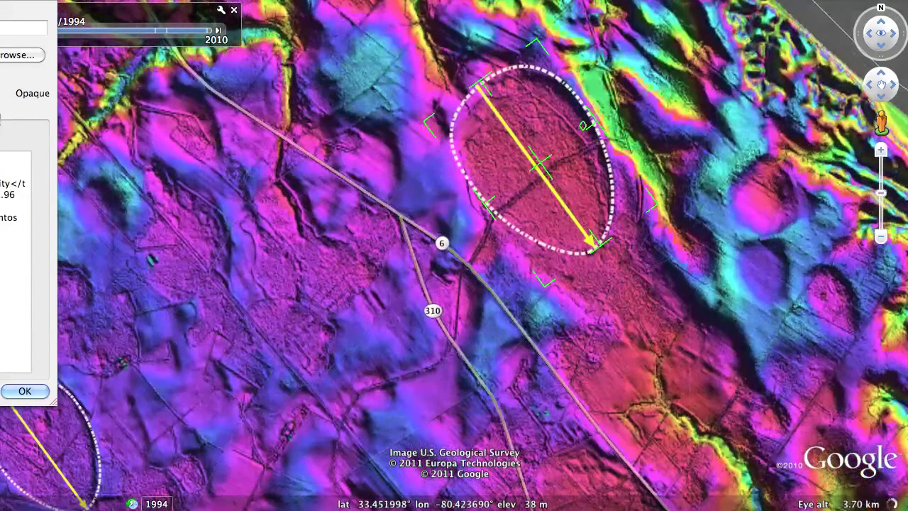
pyautogui.moveTo(542, 164)
pyautogui.mouseDown()
pyautogui.moveTo(390, 314)
pyautogui.moveTo(561, 176)
pyautogui.moveTo(543, 166)
pyautogui.mouseUp()
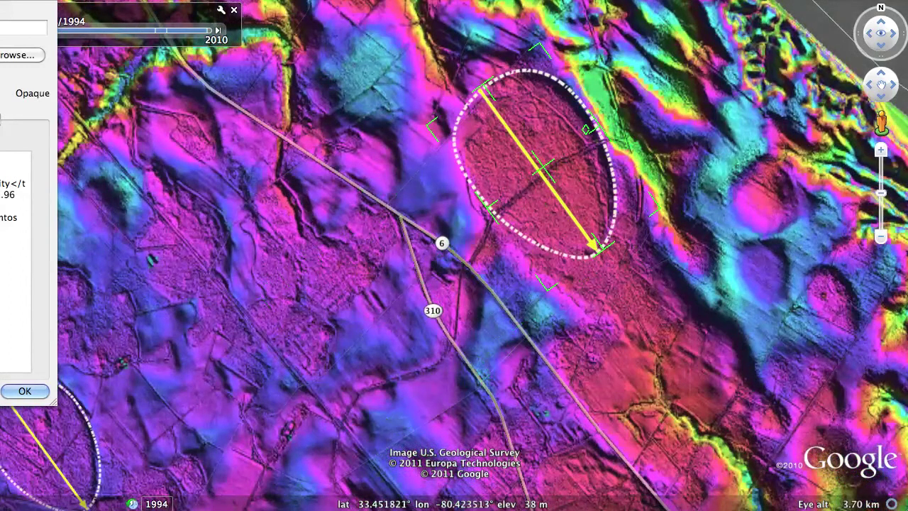
# Compare the large bay's outline with the aerial imagery and elevation map, rotate it slightly to match, and accept it
pyautogui.scroll(2, 545, 191)
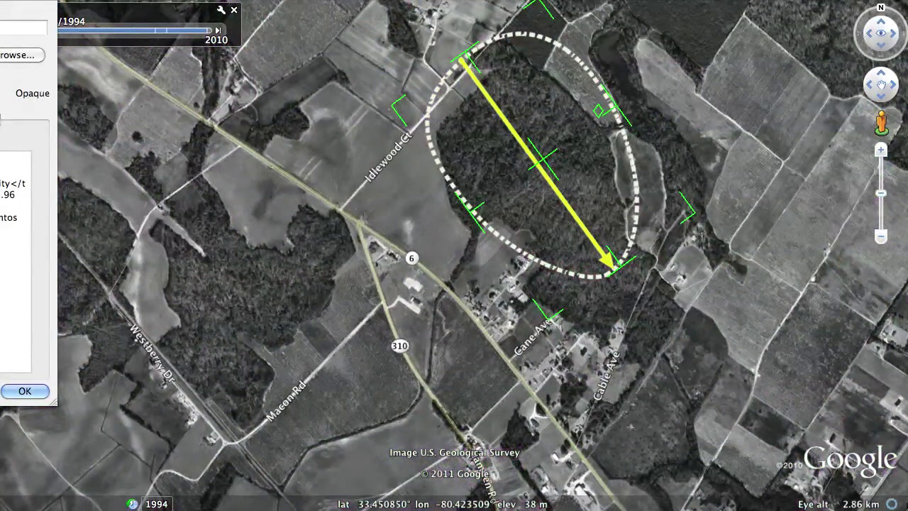
pyautogui.scroll(-3, 543, 190)
pyautogui.scroll(3, 543, 190)
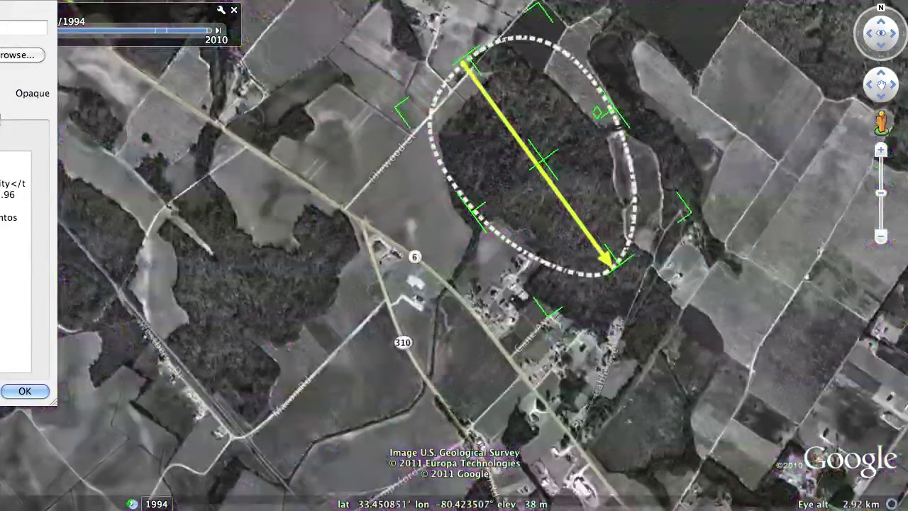
pyautogui.moveTo(410, 270); pyautogui.dragTo(363, 423)
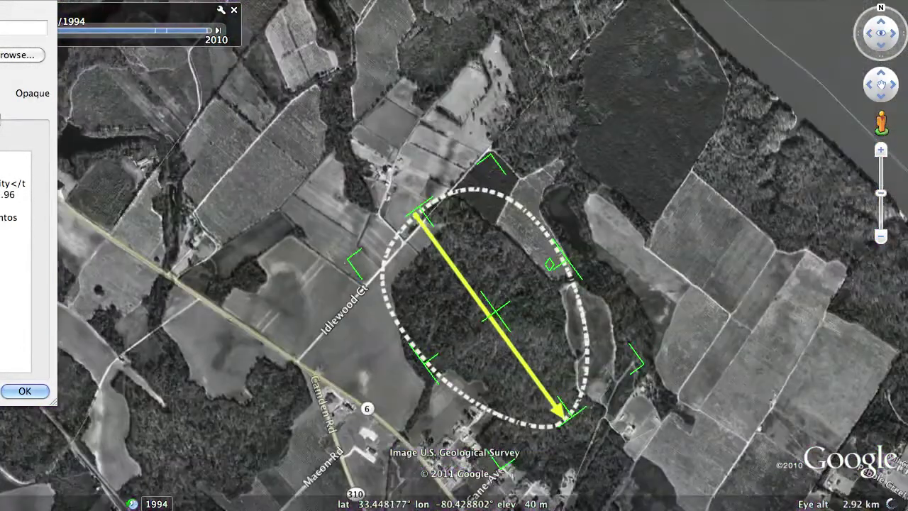
pyautogui.scroll(-2, 453, 367)
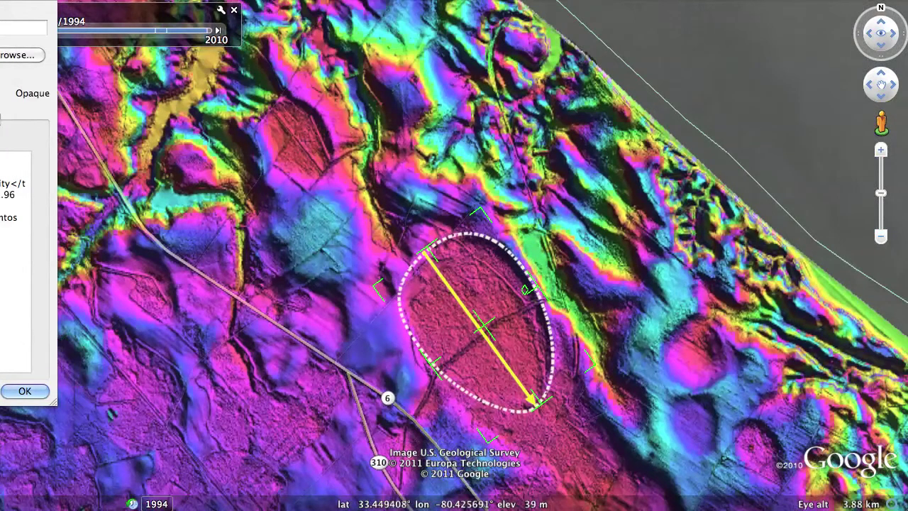
pyautogui.scroll(2, 446, 375)
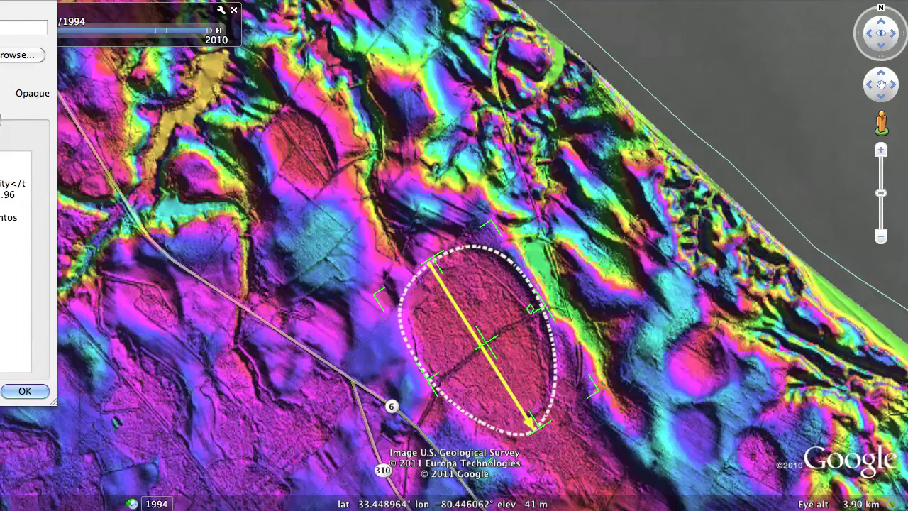
pyautogui.moveTo(166, 371); pyautogui.dragTo(212, 396)
pyautogui.scroll(-2, 212, 396)
pyautogui.scroll(-4, 212, 396)
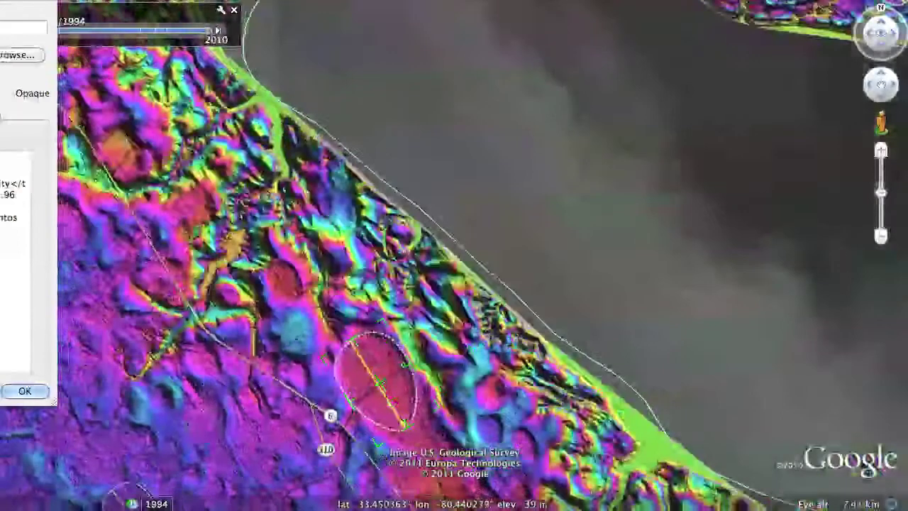
pyautogui.click(26, 391)
# Inspect the bearing, planform, eccentricity and surface area of two surveyed bays on the lake's north shore near the highway crossing
pyautogui.moveTo(81, 372); pyautogui.dragTo(284, 305)
pyautogui.scroll(-4, 283, 305)
pyautogui.scroll(-3, 306, 312)
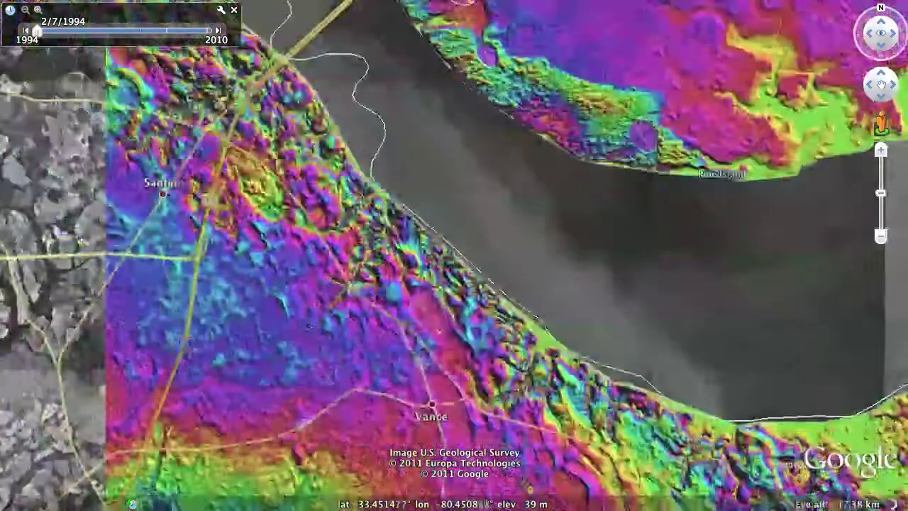
pyautogui.moveTo(482, 406); pyautogui.dragTo(312, 396)
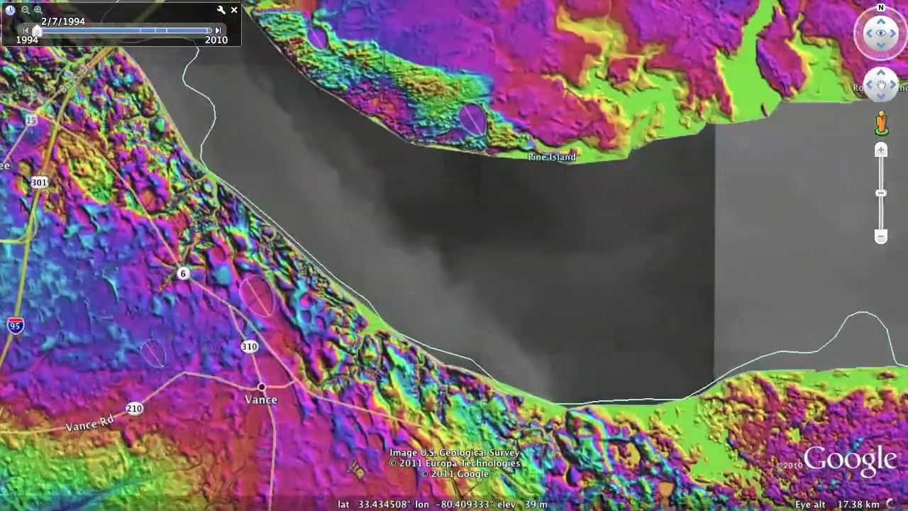
pyautogui.scroll(-3, 334, 303)
pyautogui.moveTo(324, 253); pyautogui.dragTo(415, 457)
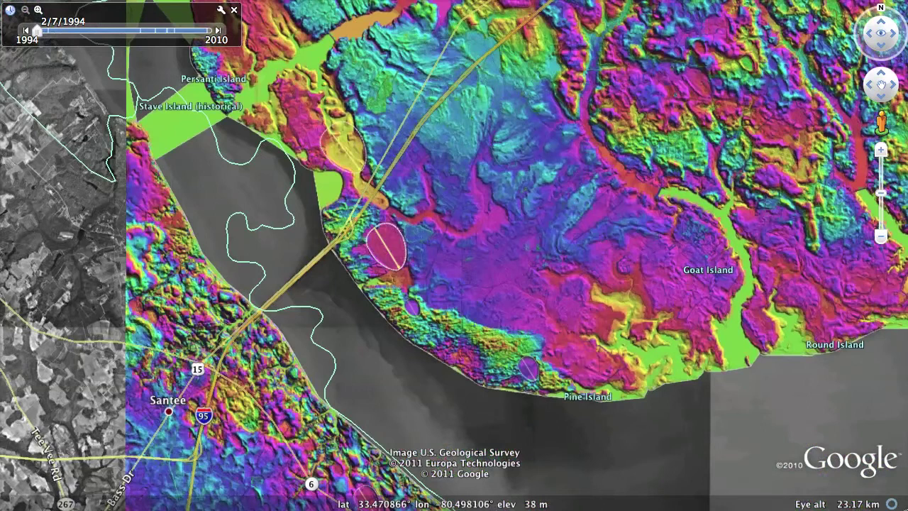
pyautogui.click(345, 149)
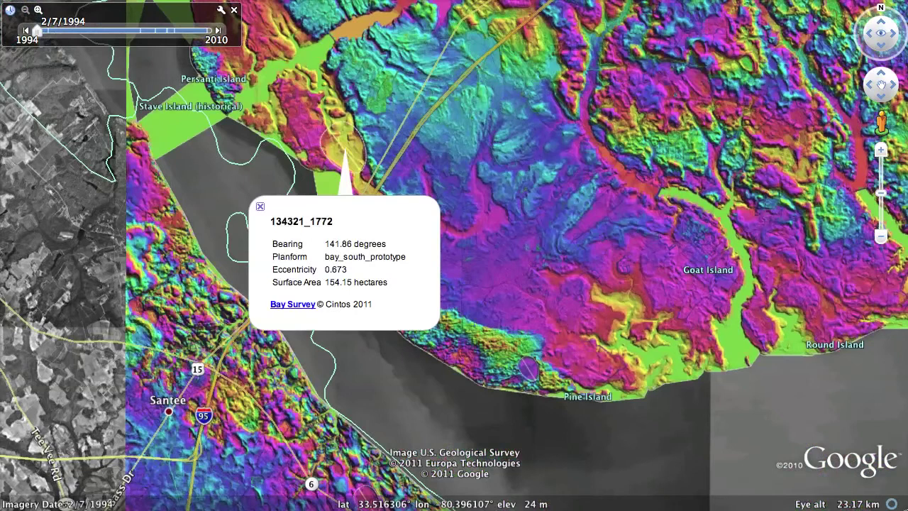
pyautogui.click(303, 157)
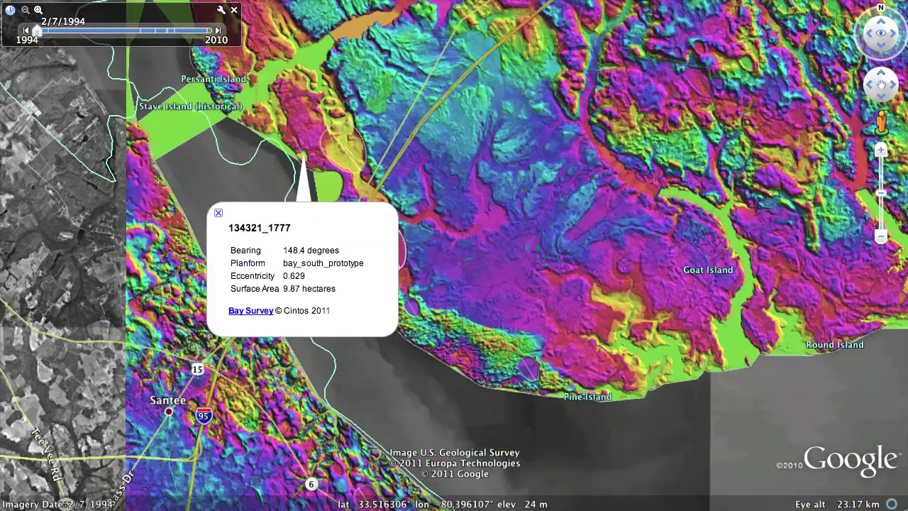
pyautogui.click(218, 212)
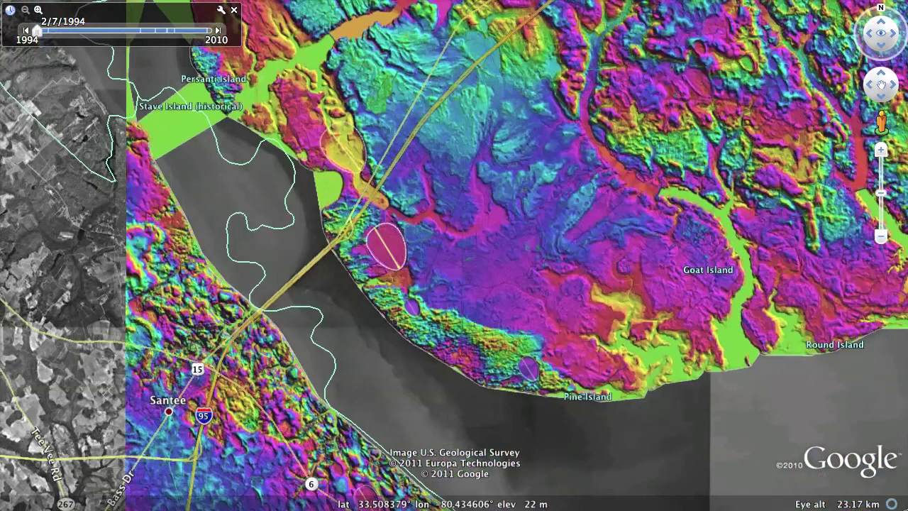